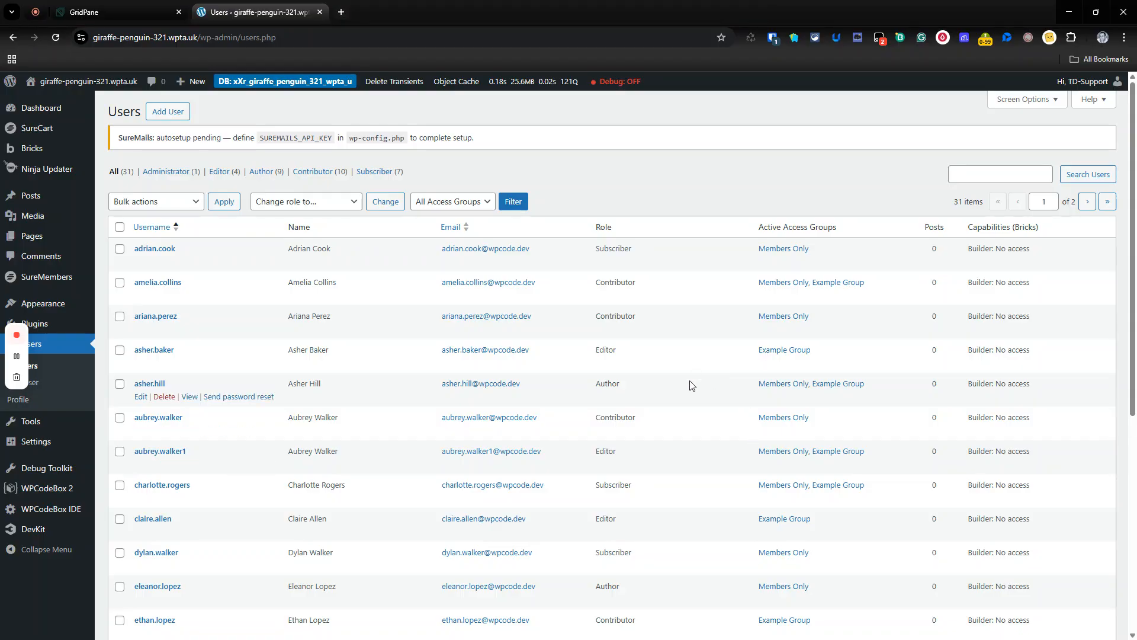
- Create and publish a new page titled Directory, and open it for editing with Bricks
click(32, 148)
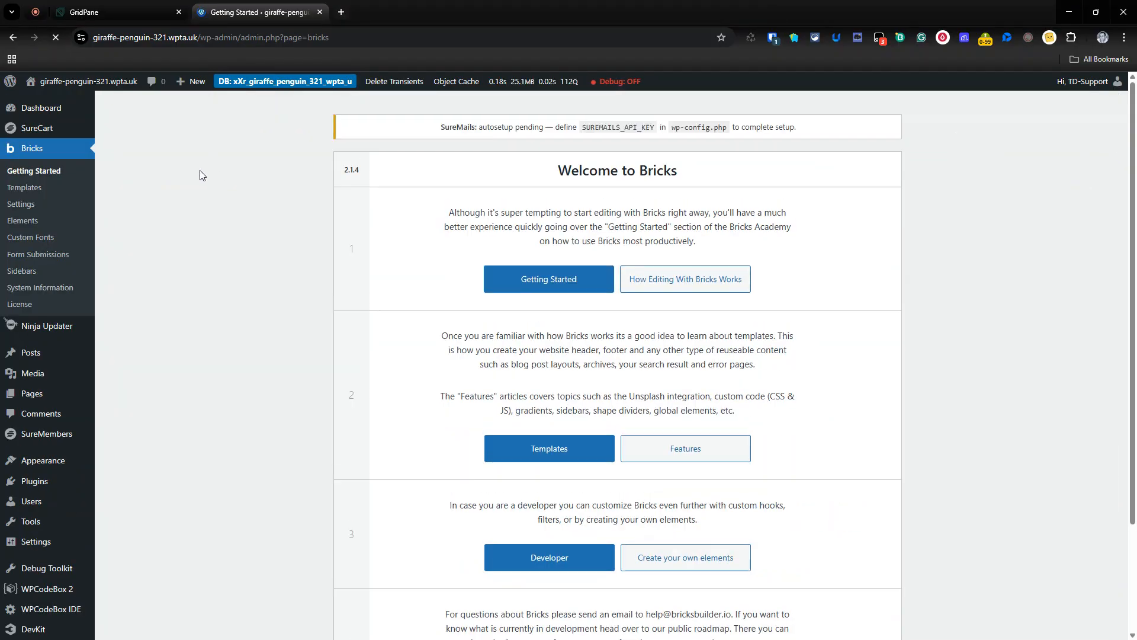
click(59, 393)
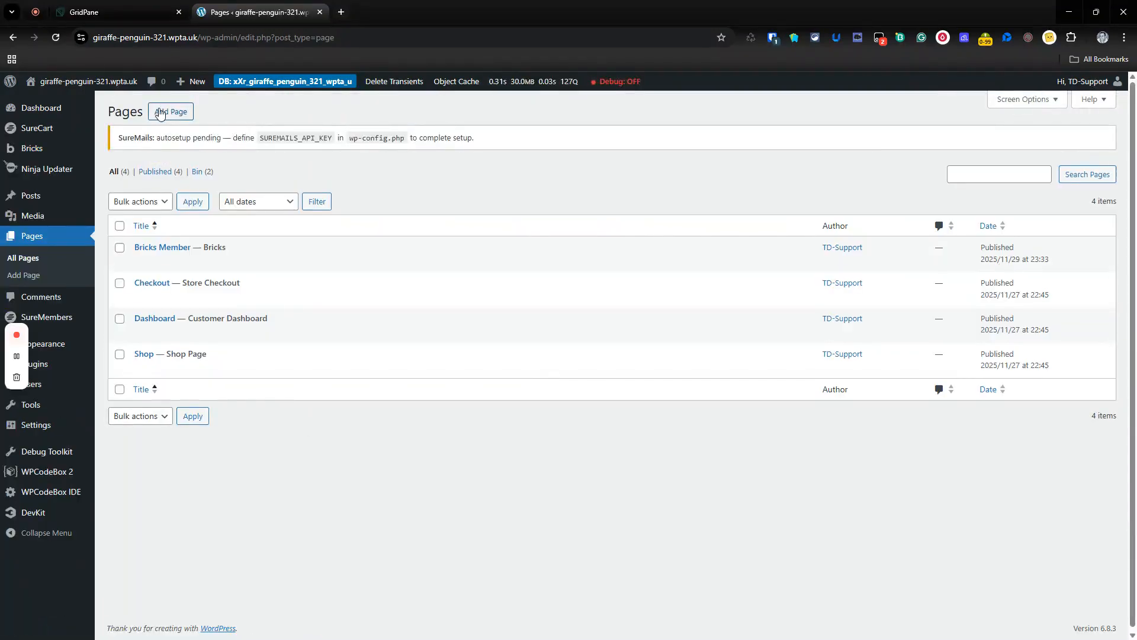
click(170, 112)
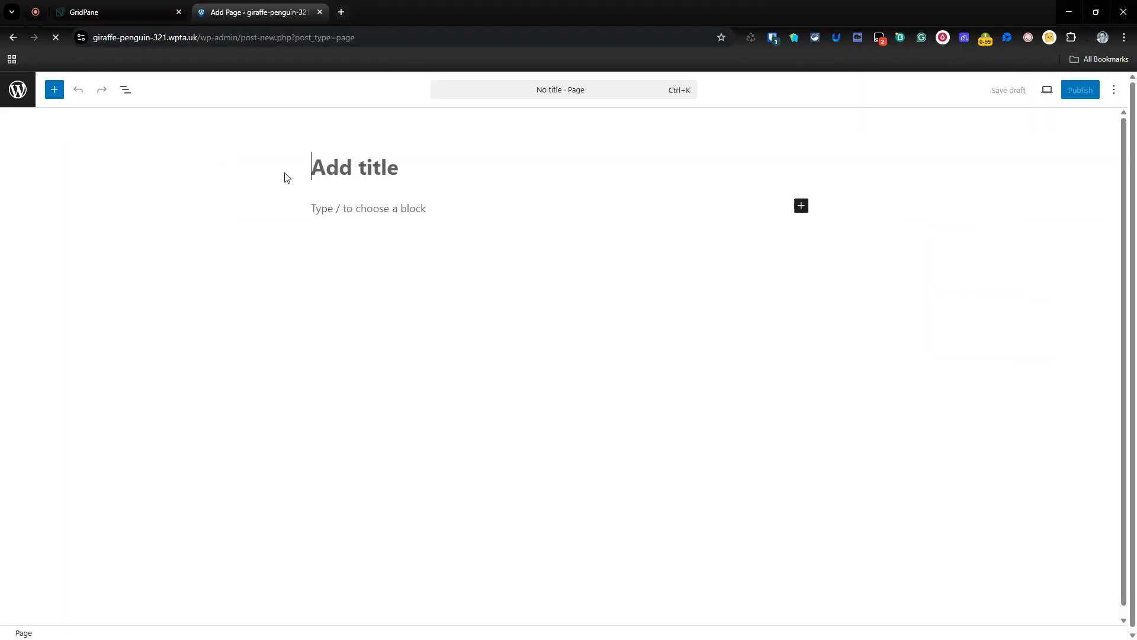
text(Directory)
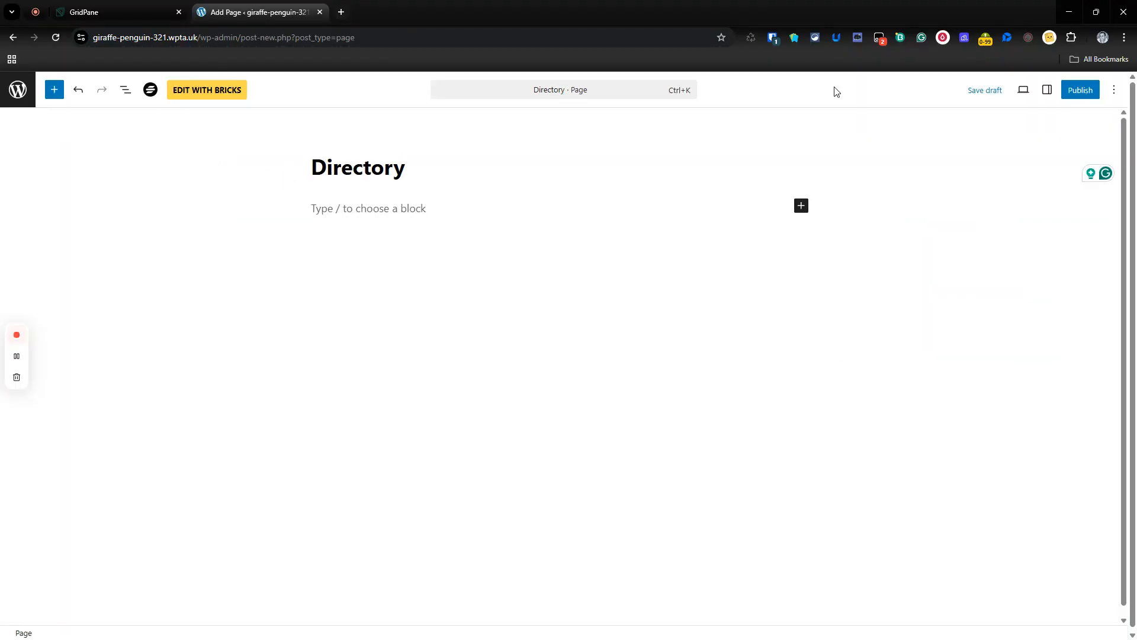
click(1080, 89)
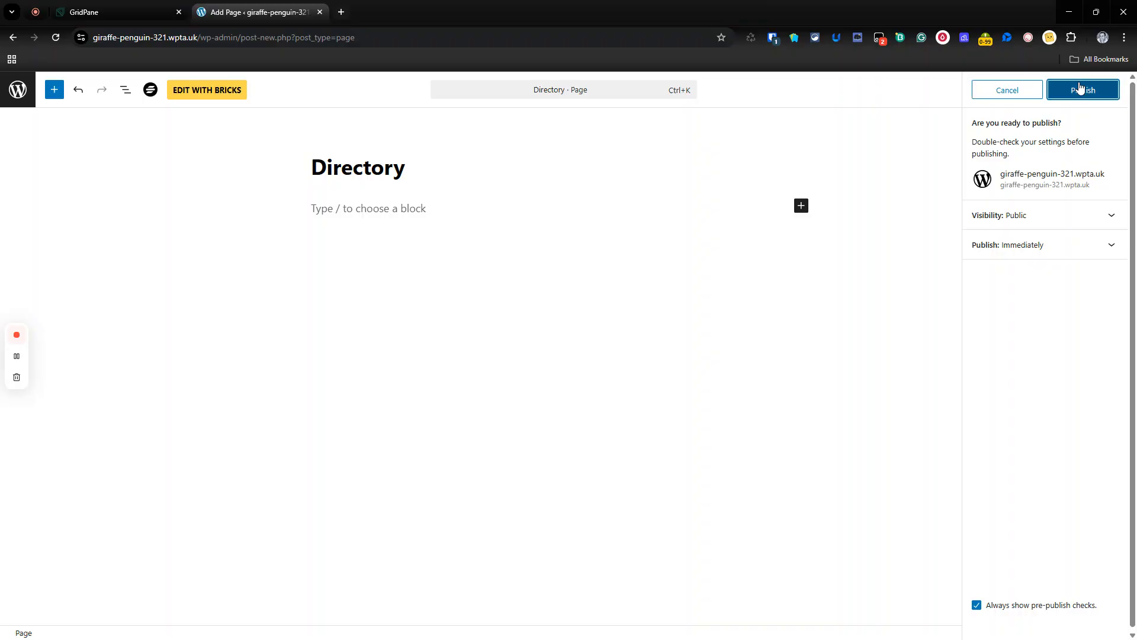
click(1080, 90)
click(196, 99)
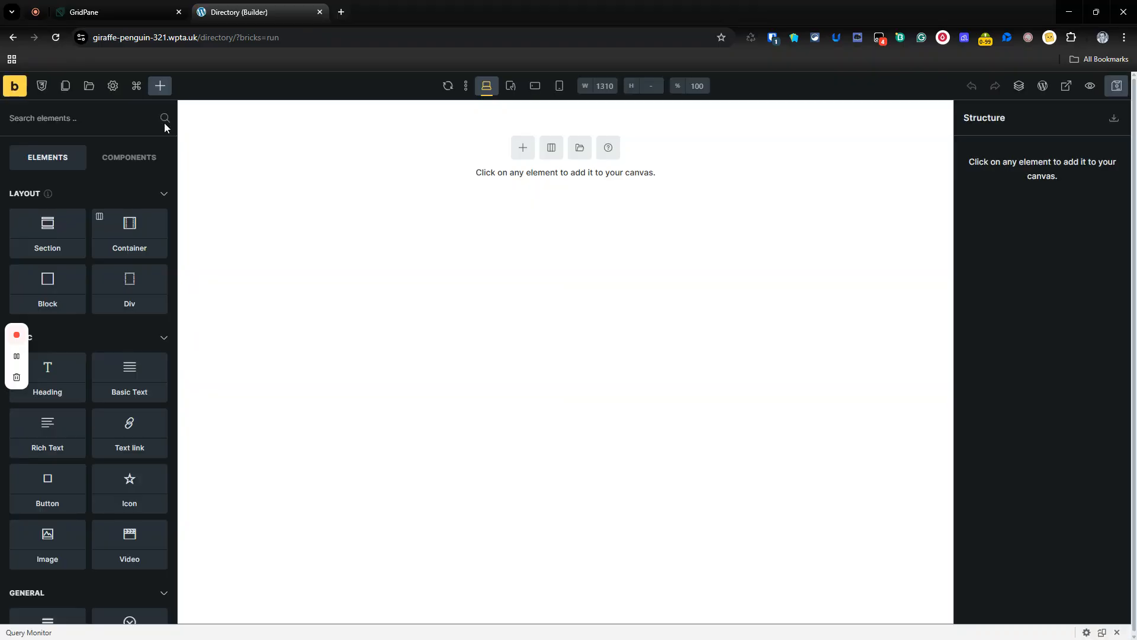
- Open the WordPress dashboard in a new browser tab and launch the site's database in Adminer
right_click(15, 86)
click(77, 97)
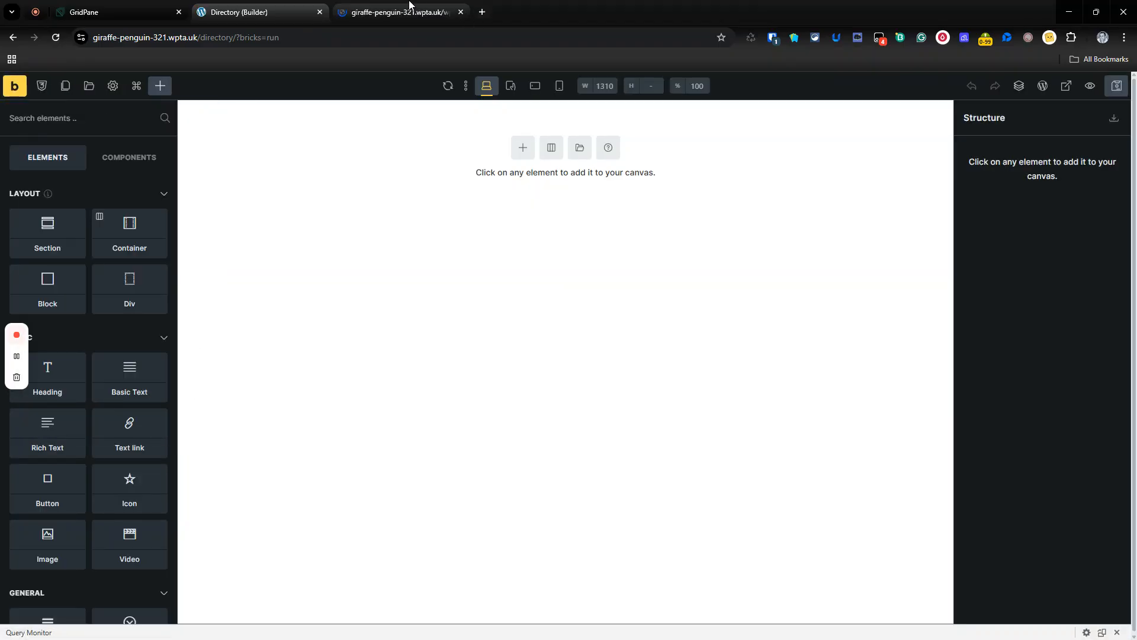
click(407, 8)
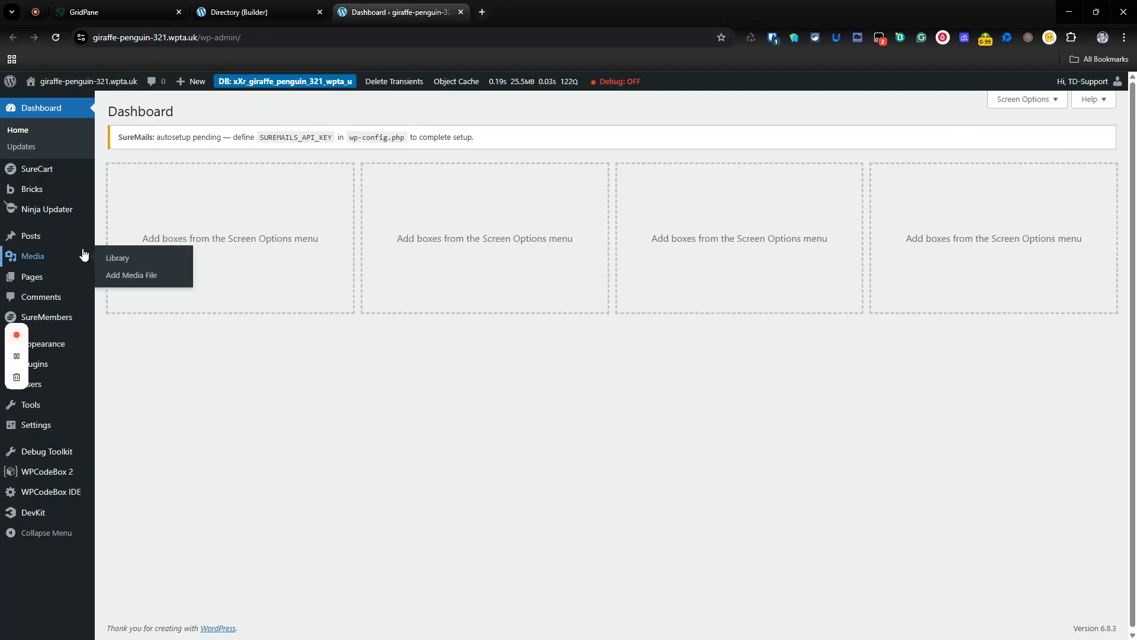
click(306, 81)
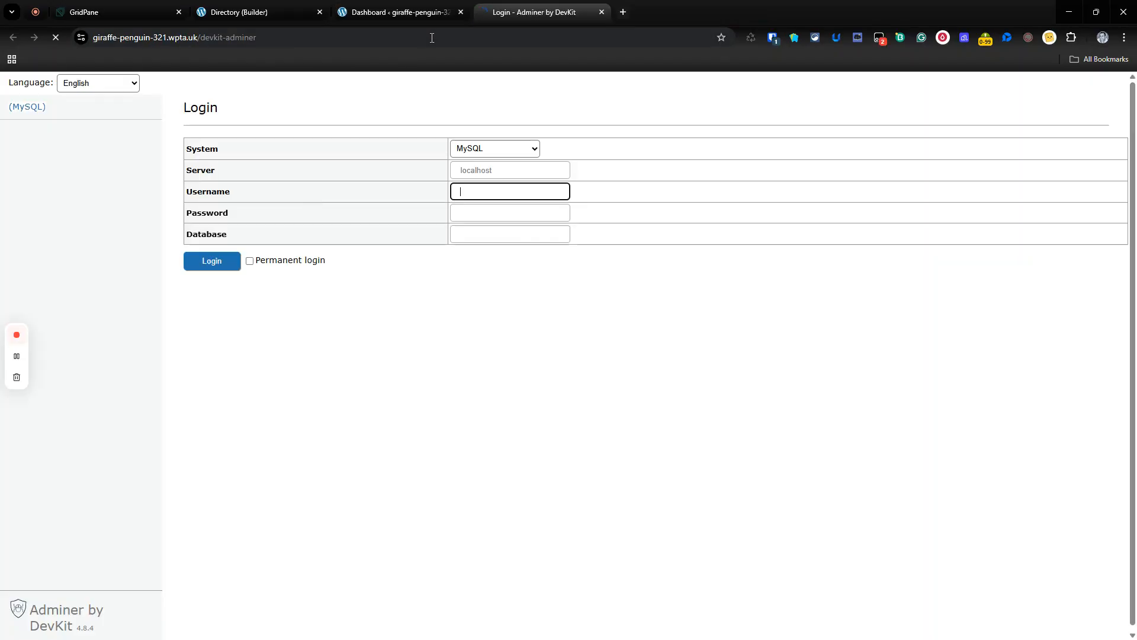
- Display the data of the wp_users table and look through the user records
scroll(341, 307, down, 3)
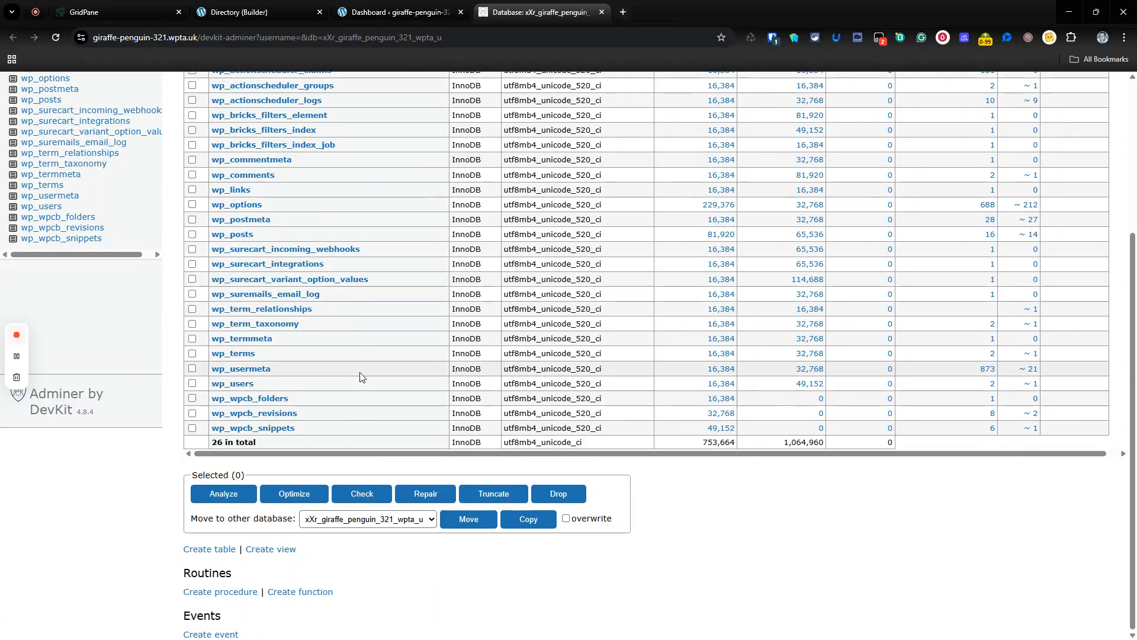
click(235, 388)
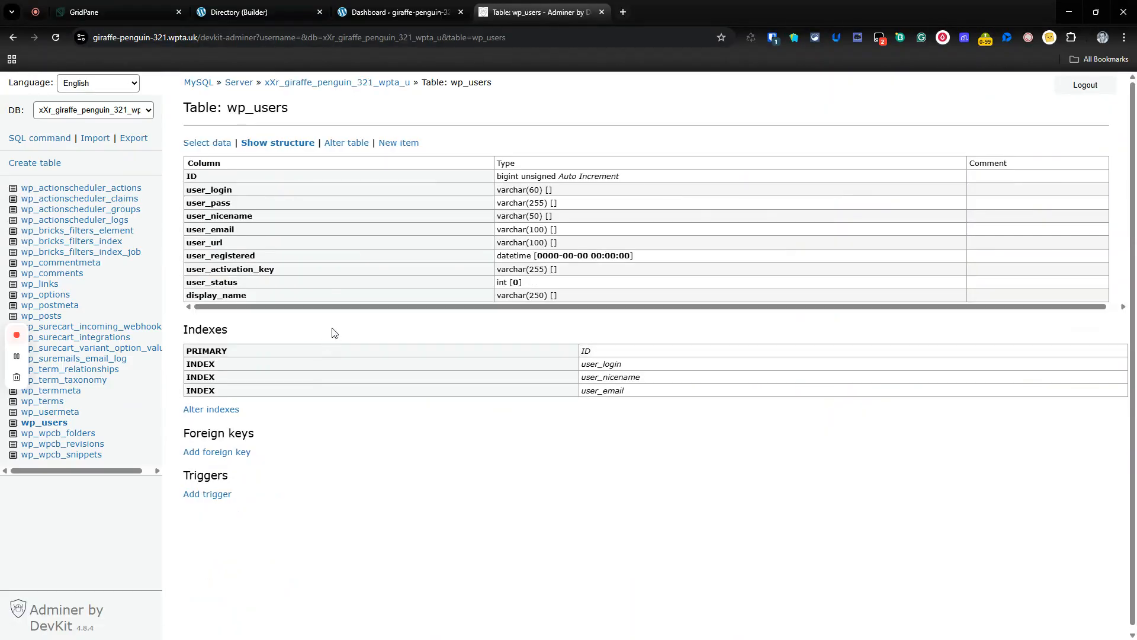
click(209, 148)
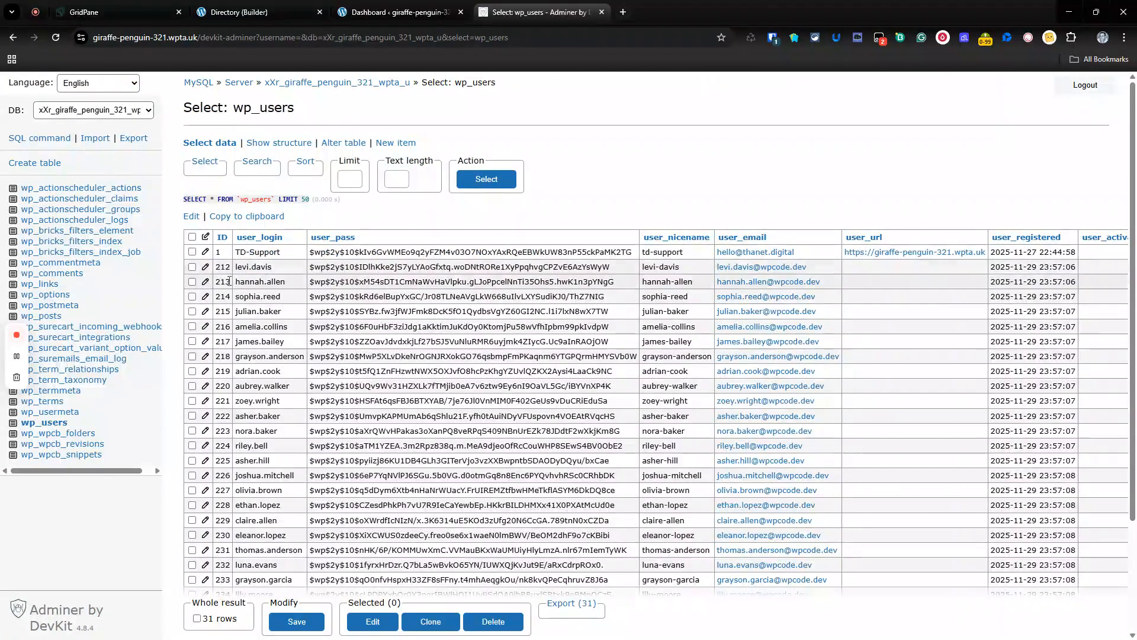
drag(389, 521, 109, 279)
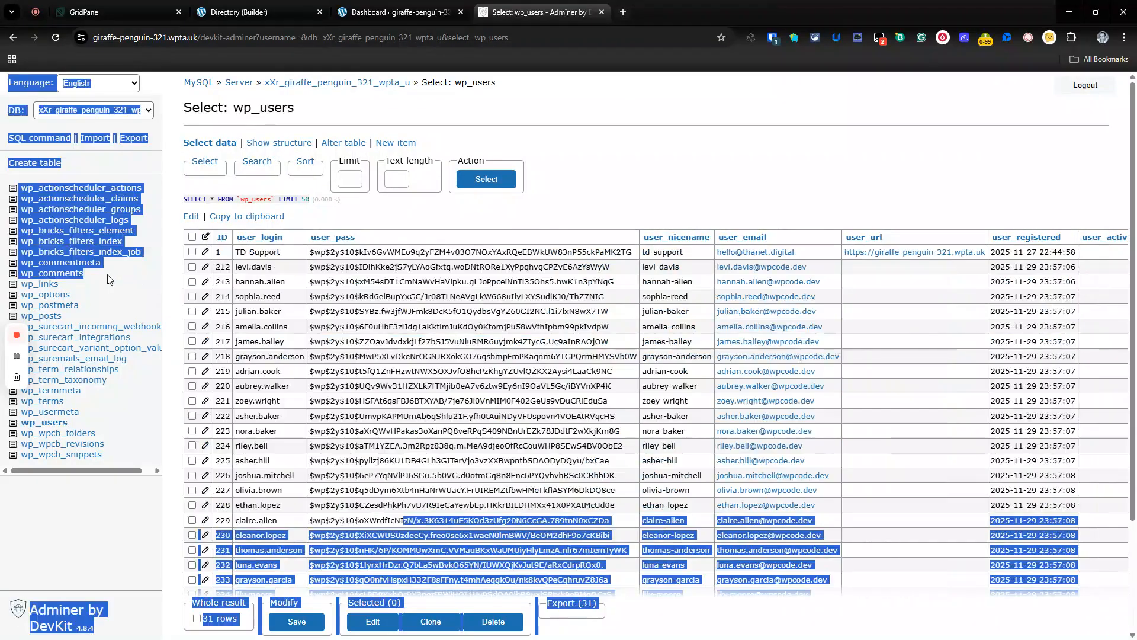
scroll(257, 414, down, 3)
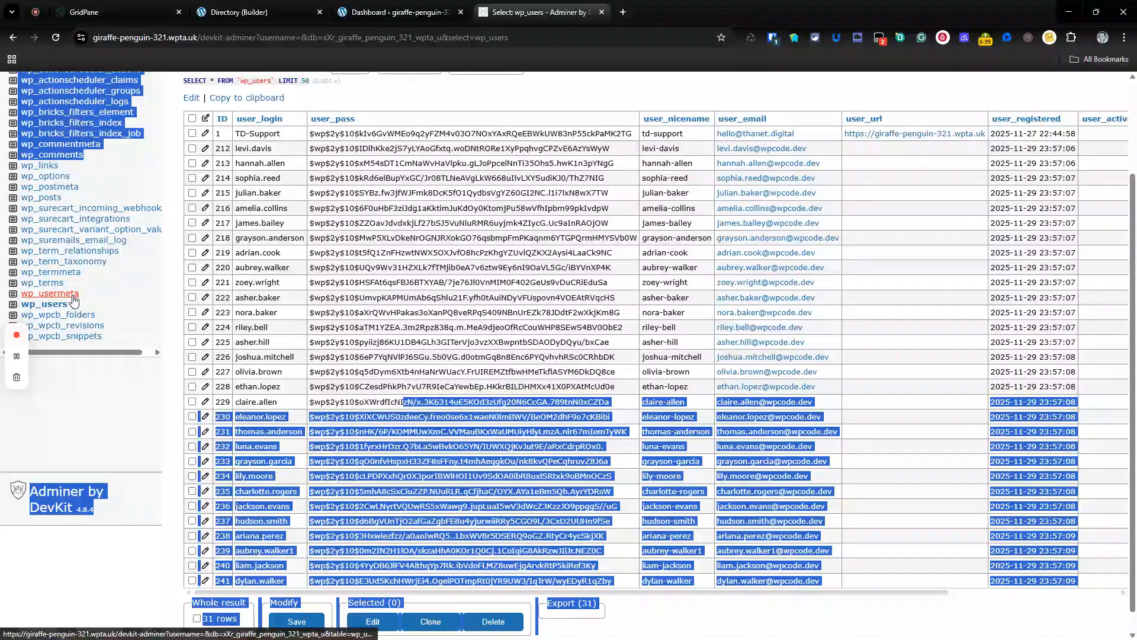
- Display the wp_usermeta data and examine the suremembers_user_access_group and suremembers_user_access_group_15 rows of the first non-administrator user
click(73, 294)
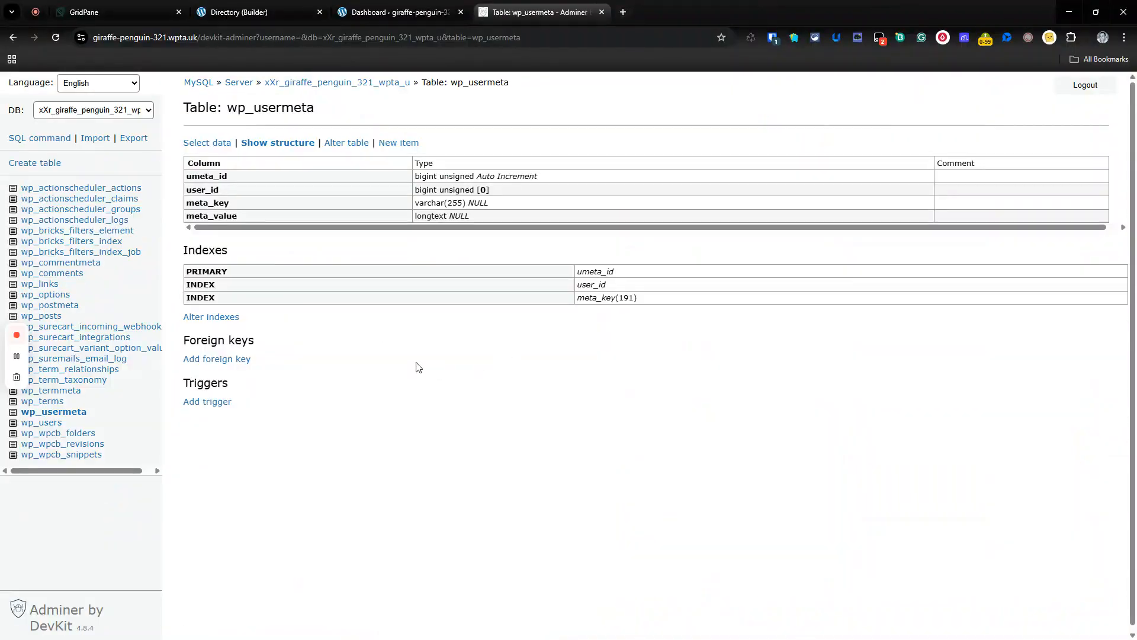
click(216, 145)
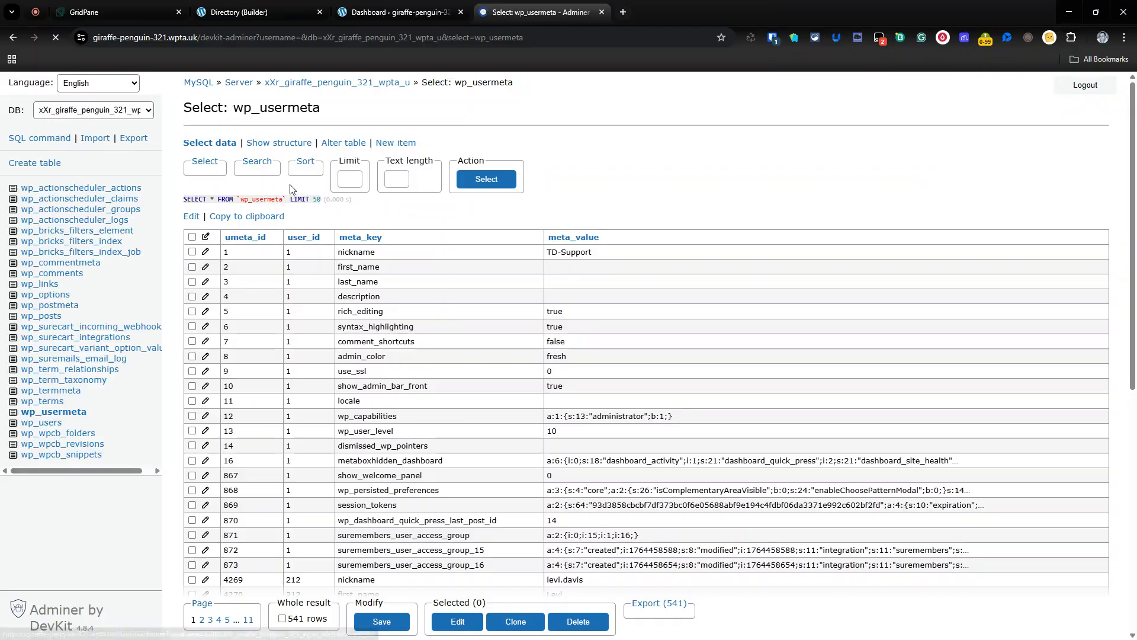
scroll(461, 426, down, 7)
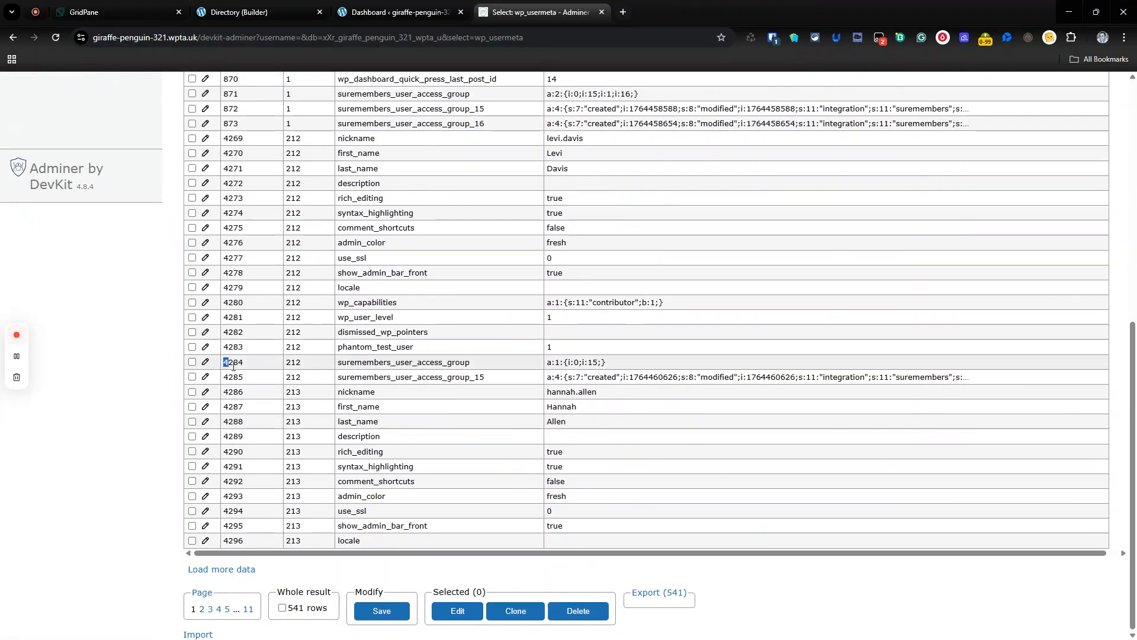
drag(233, 367, 452, 363)
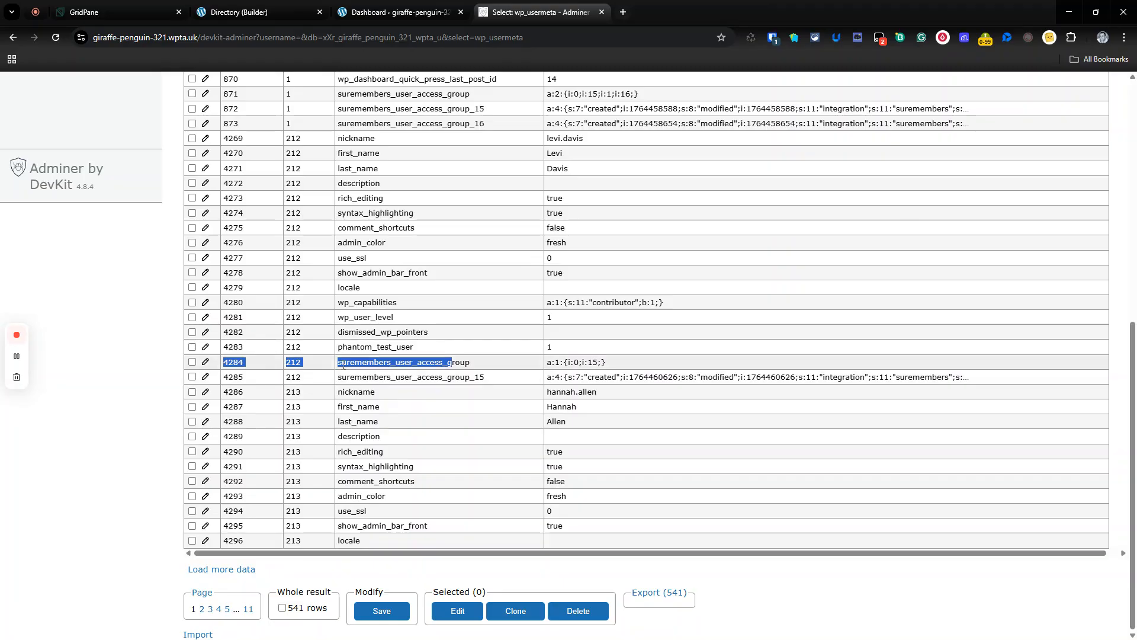
drag(338, 364, 609, 365)
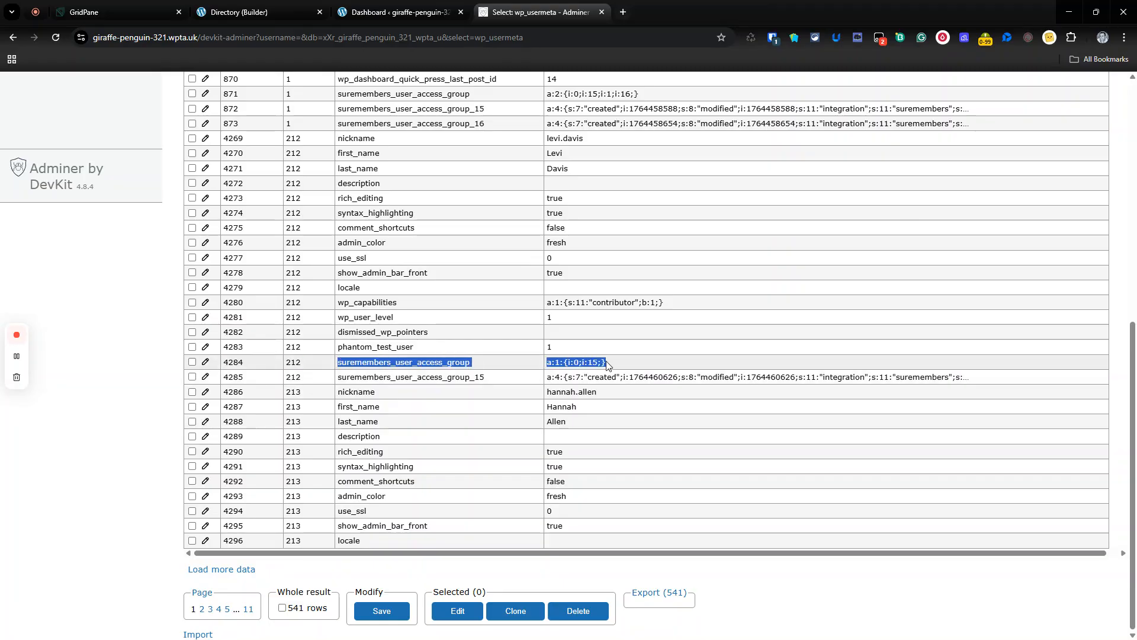
double_click(594, 362)
click(423, 394)
drag(346, 377, 970, 375)
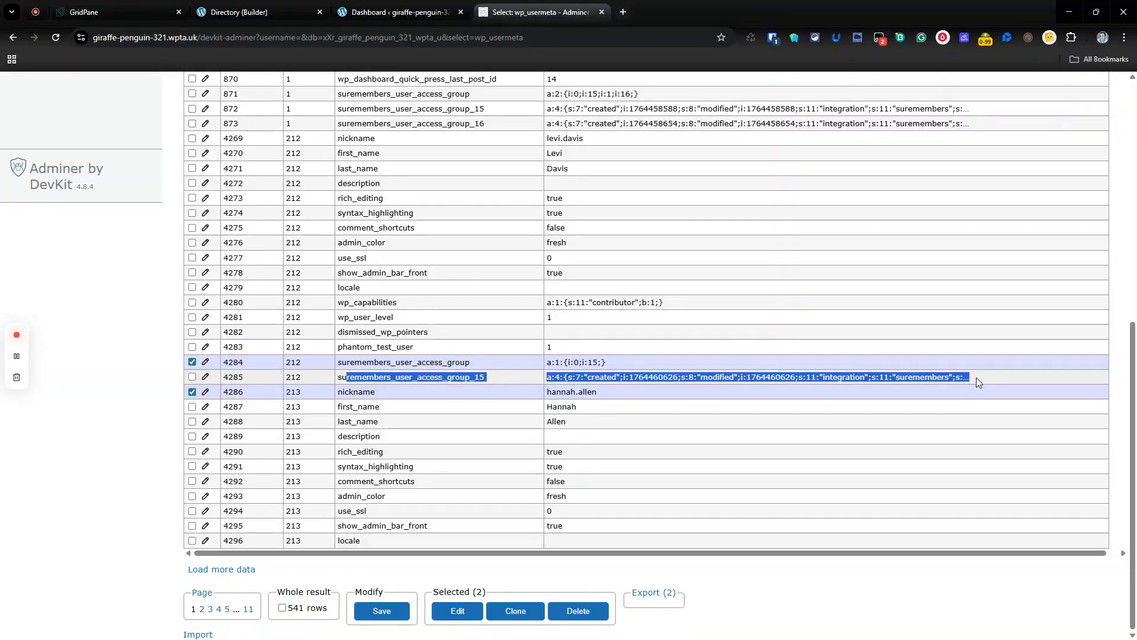
- Examine the administrator's suremembers_user_access_group rows in wp_usermeta, including the separate entries for groups 15 and 16
scroll(969, 385, up, 1)
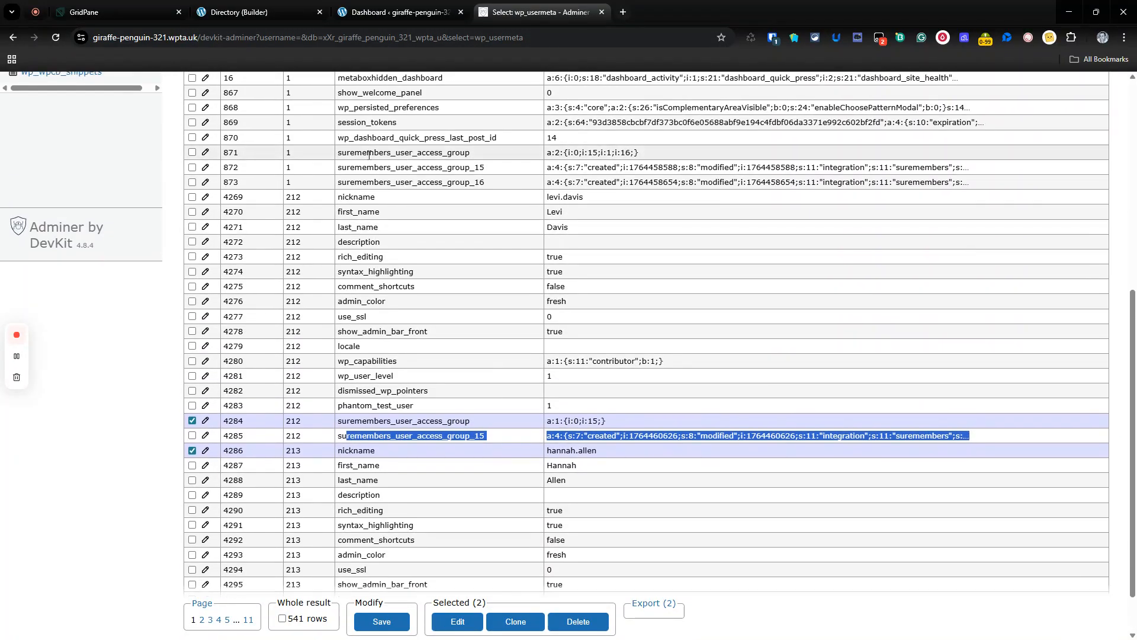
drag(367, 153, 626, 150)
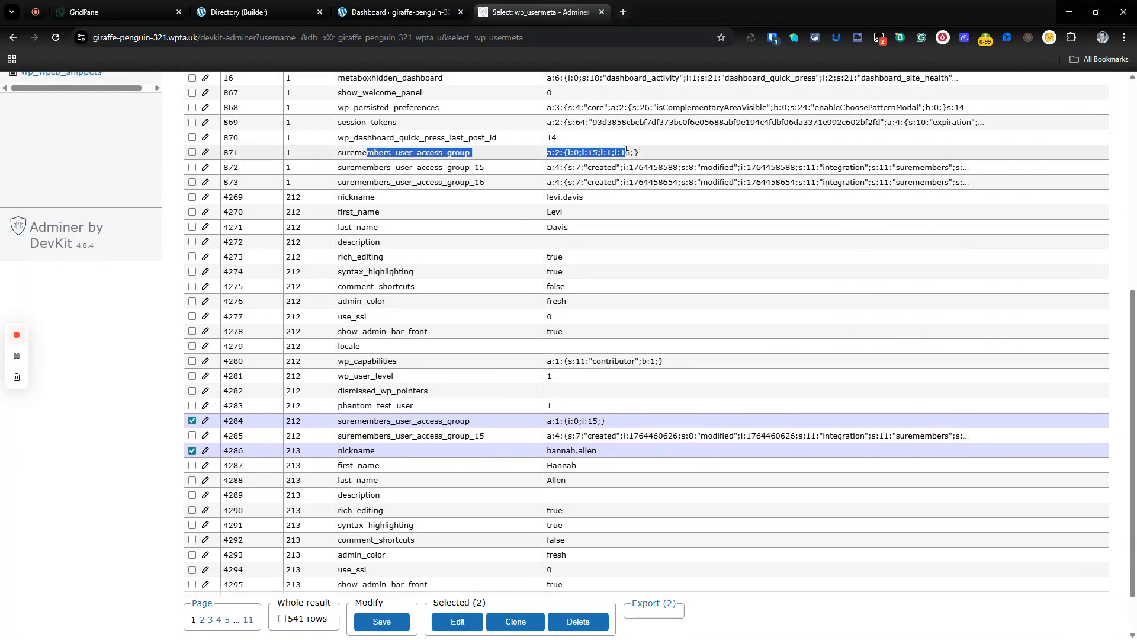
click(639, 154)
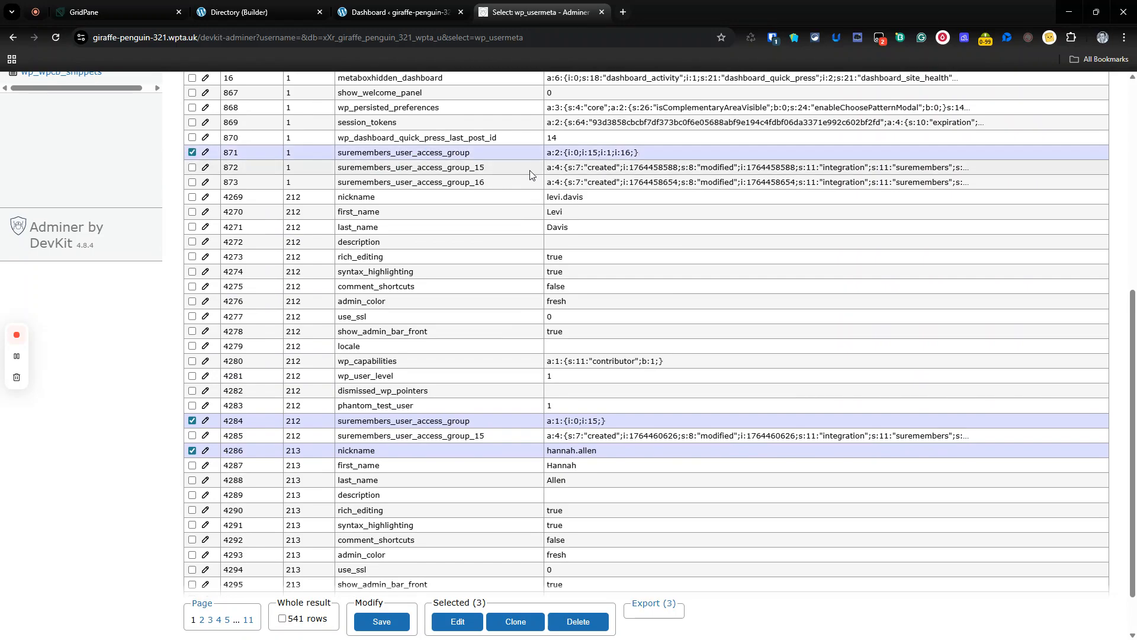
drag(548, 168, 983, 182)
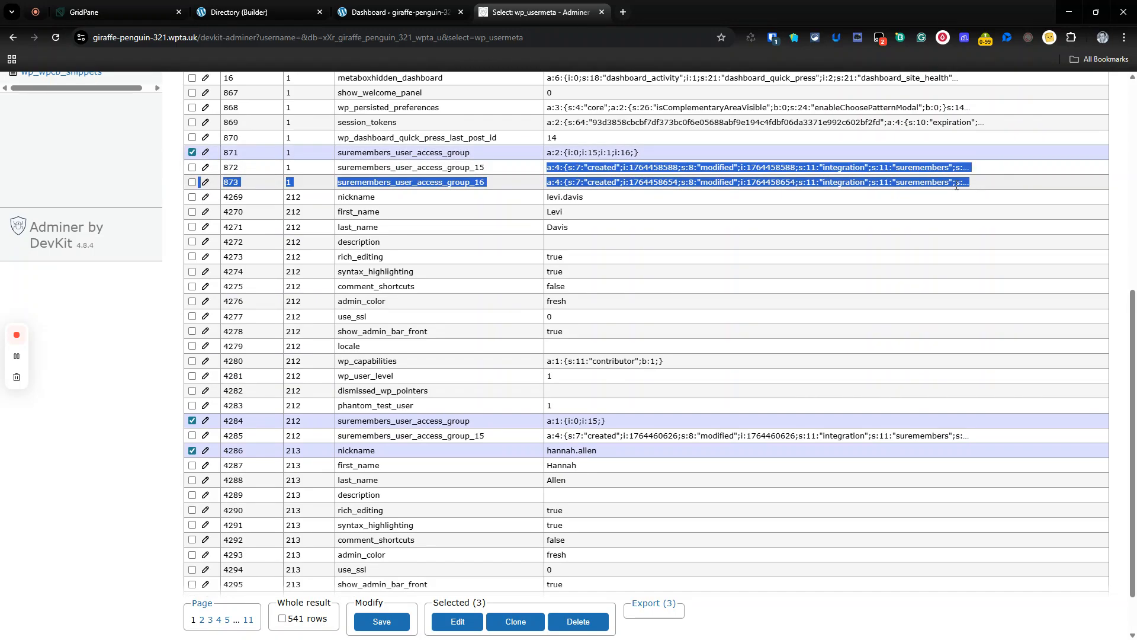
scroll(581, 498, down, 2)
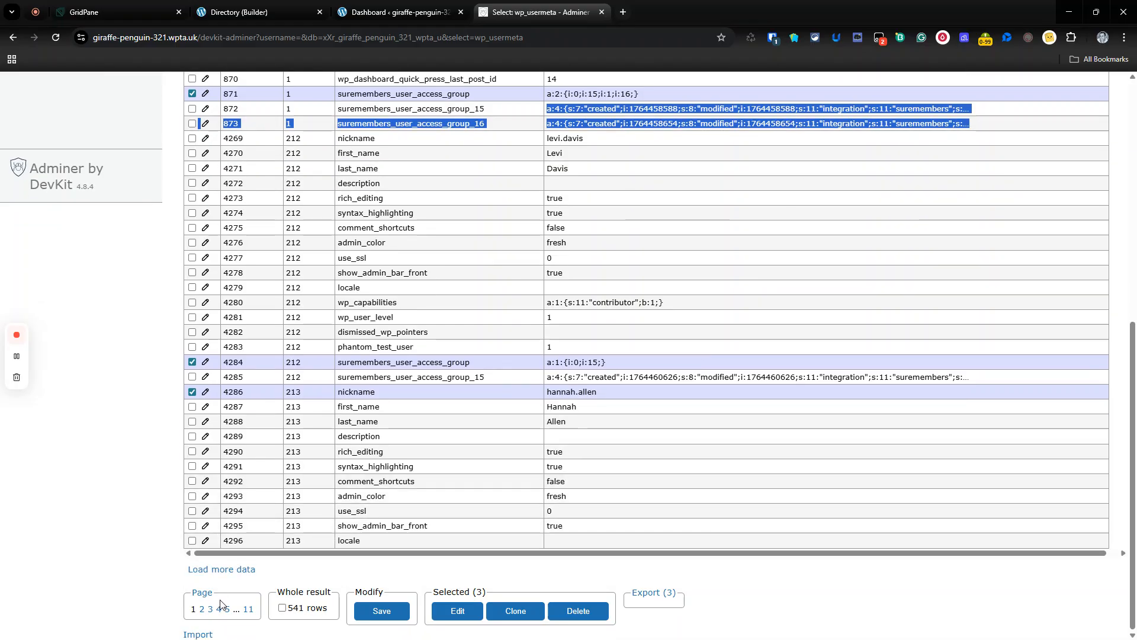
- Go to page 4 of the wp_usermeta data and check the access group rows of other users
click(219, 608)
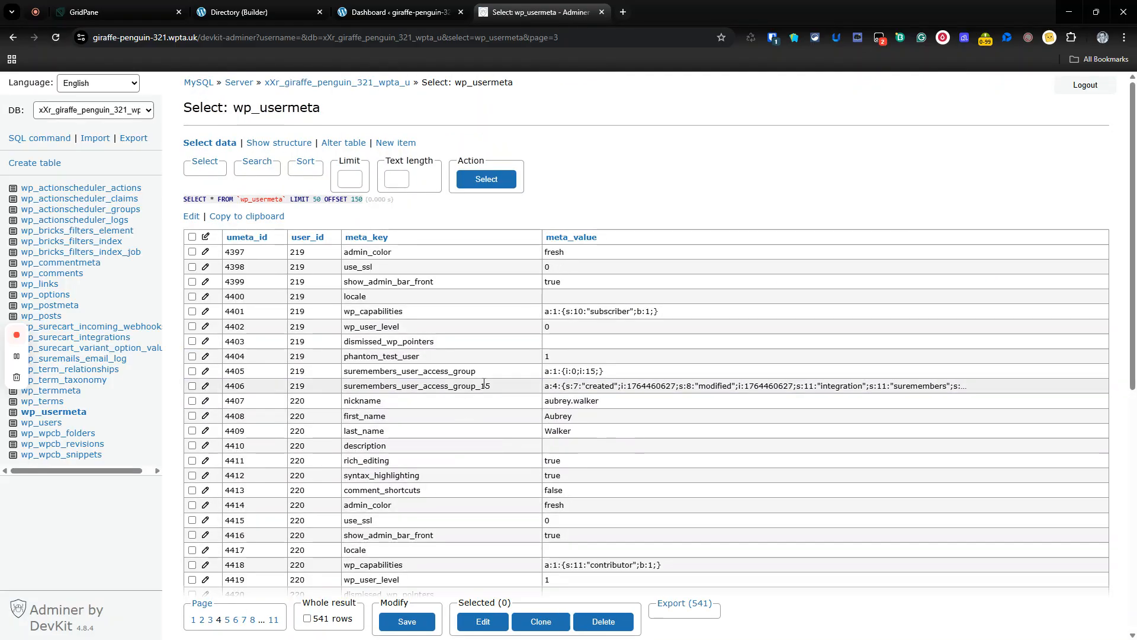
double_click(599, 385)
scroll(619, 413, down, 1)
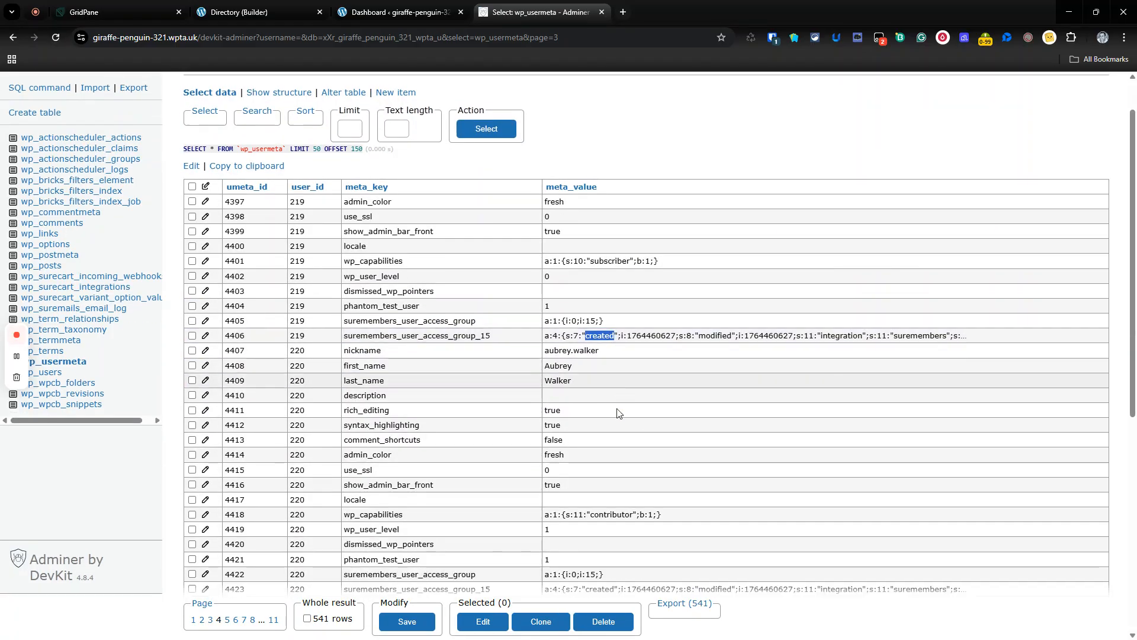
scroll(619, 413, down, 7)
click(597, 198)
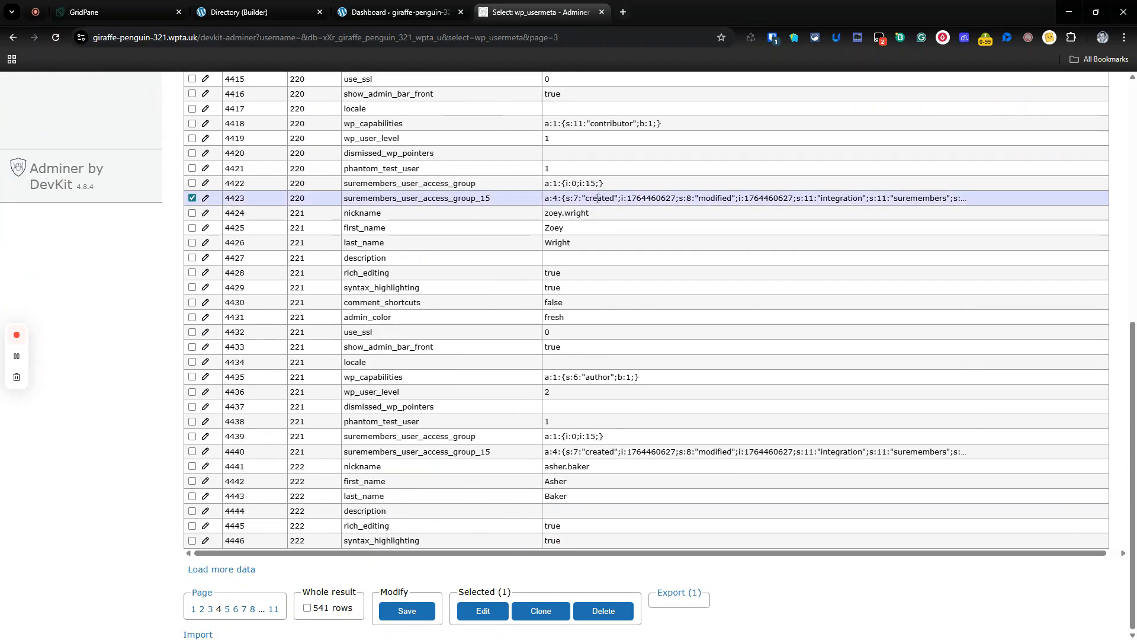
click(597, 198)
- Browse pages 8 and 10 of the wp_usermeta data for a user assigned to access group 16 and inspect its suremembers_user_access_group key
click(253, 608)
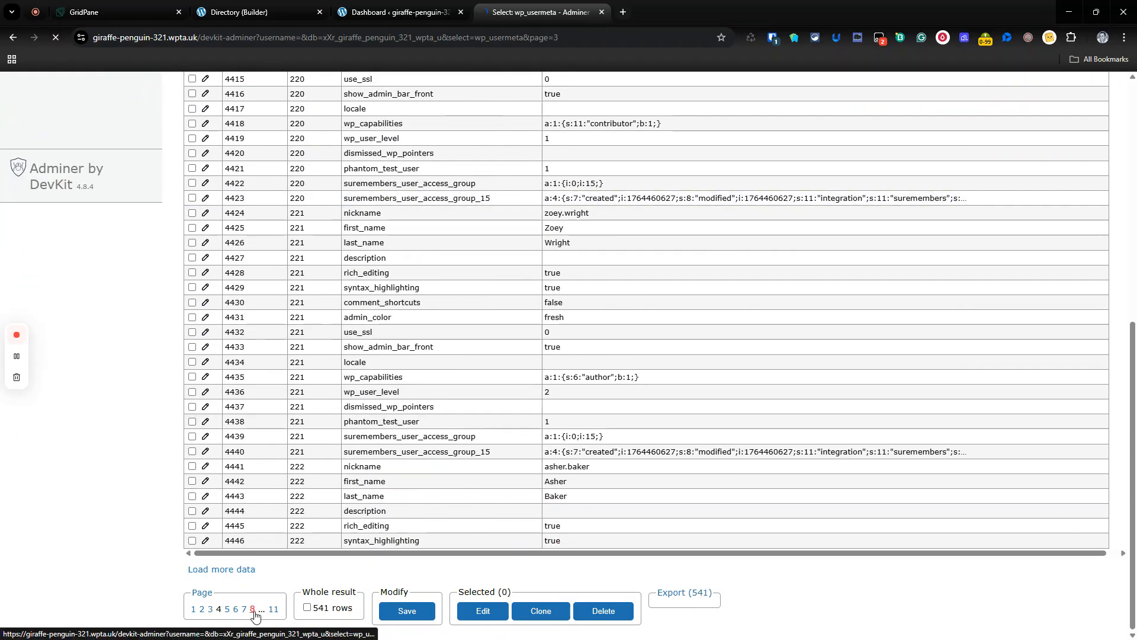
scroll(371, 455, down, 10)
scroll(370, 456, down, 3)
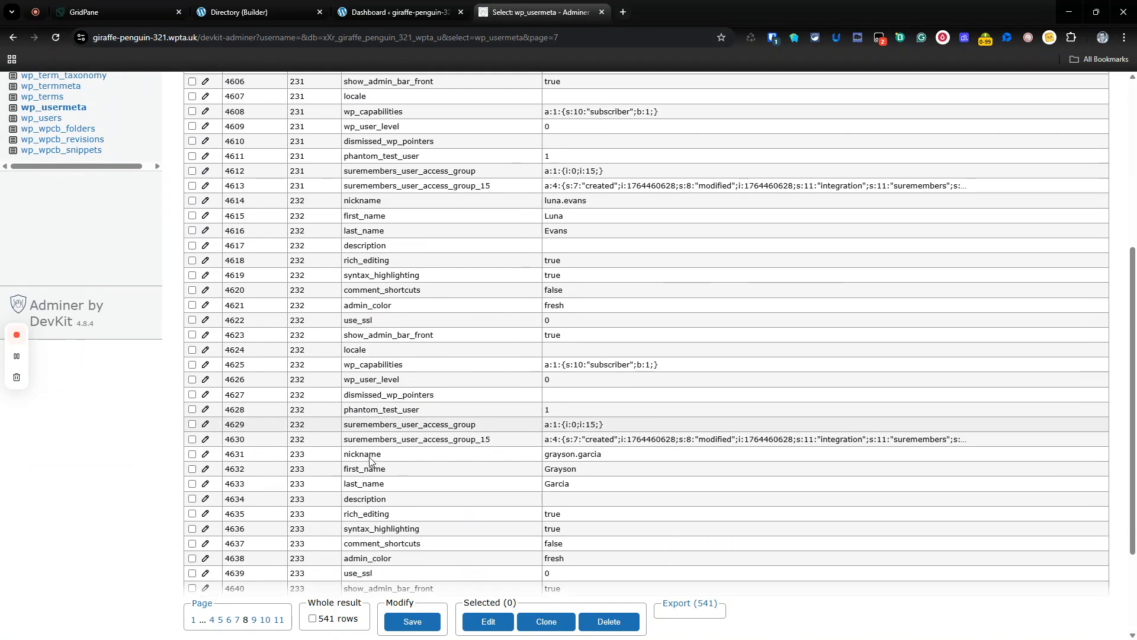
click(265, 609)
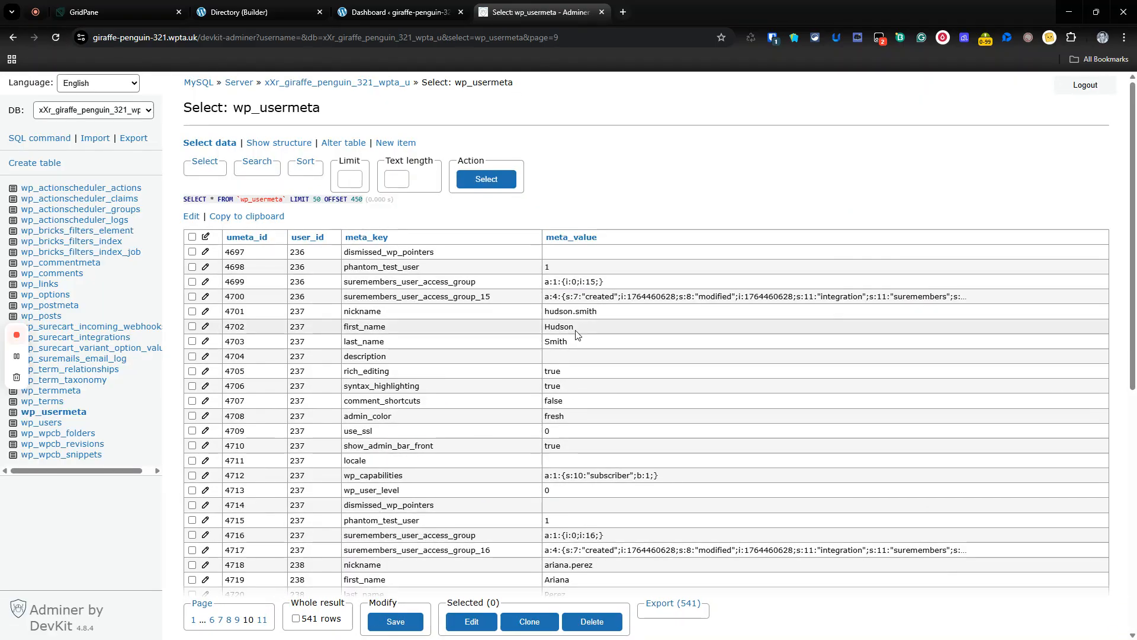
scroll(583, 385, down, 7)
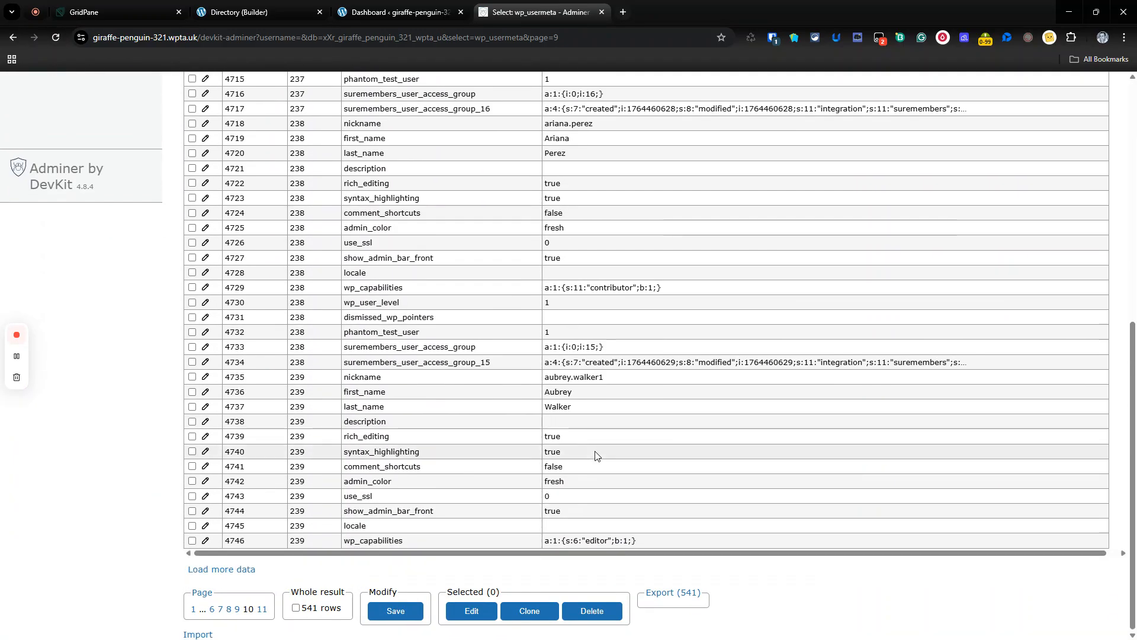
scroll(642, 438, up, 5)
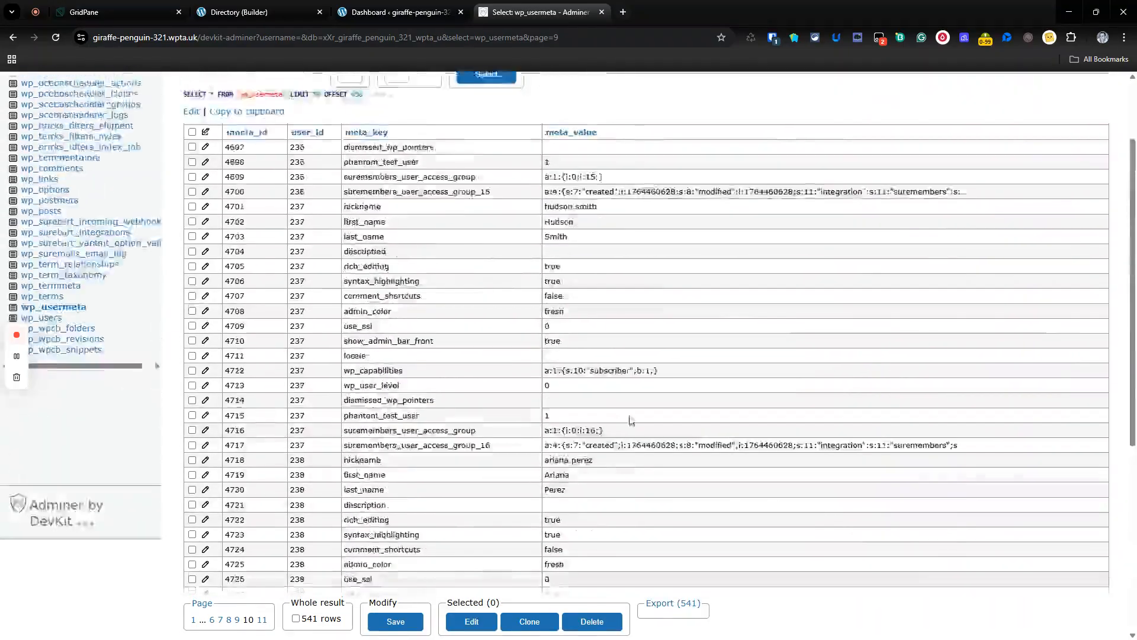
scroll(593, 320, down, 7)
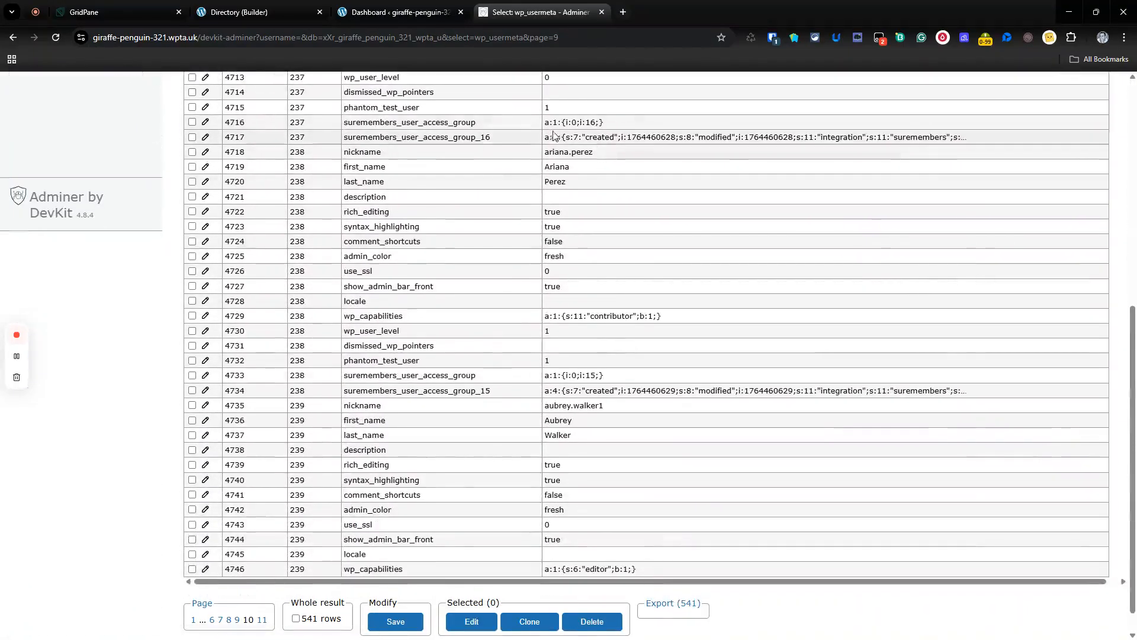
double_click(401, 124)
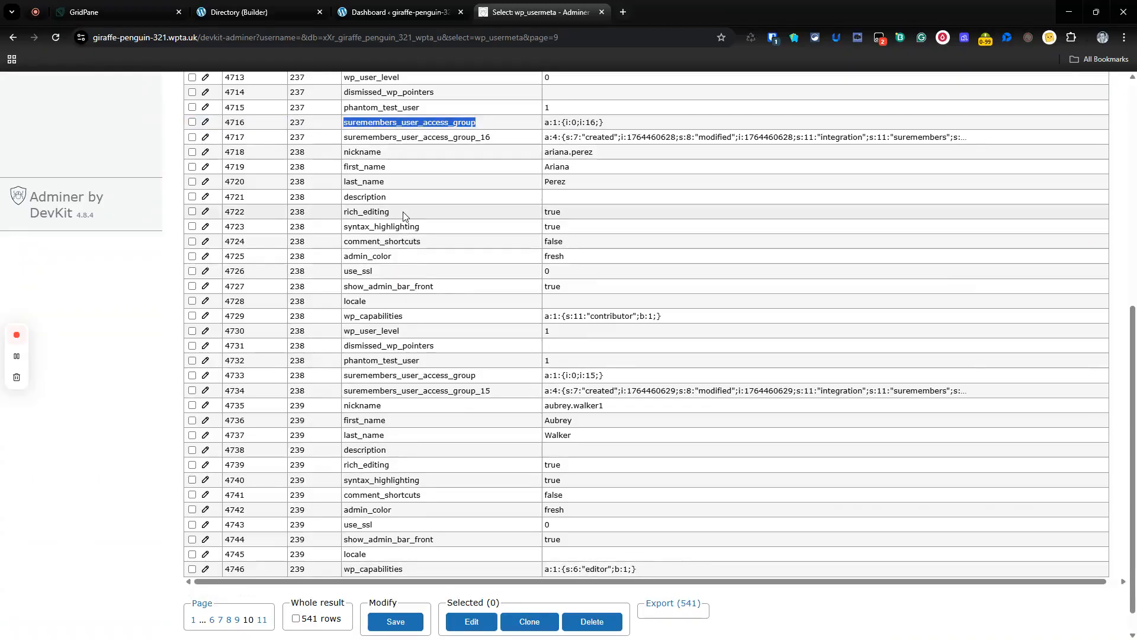
- Examine the group number stored in the suremembers_user_access_group value of user 237
double_click(590, 122)
scroll(596, 123, up, 8)
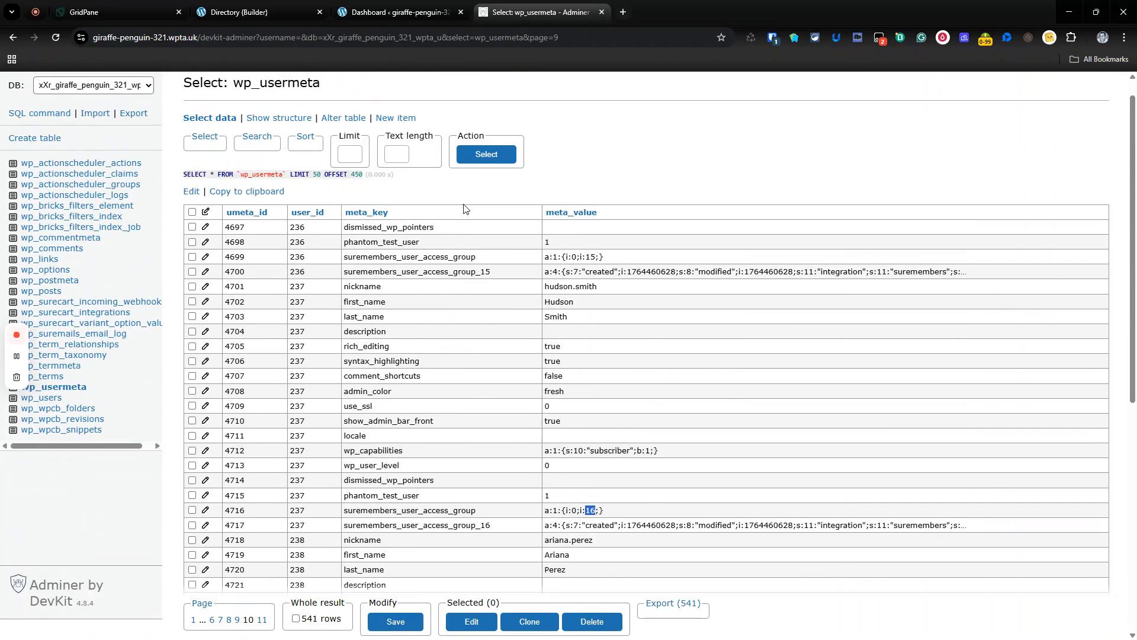
scroll(555, 420, down, 4)
scroll(555, 421, down, 1)
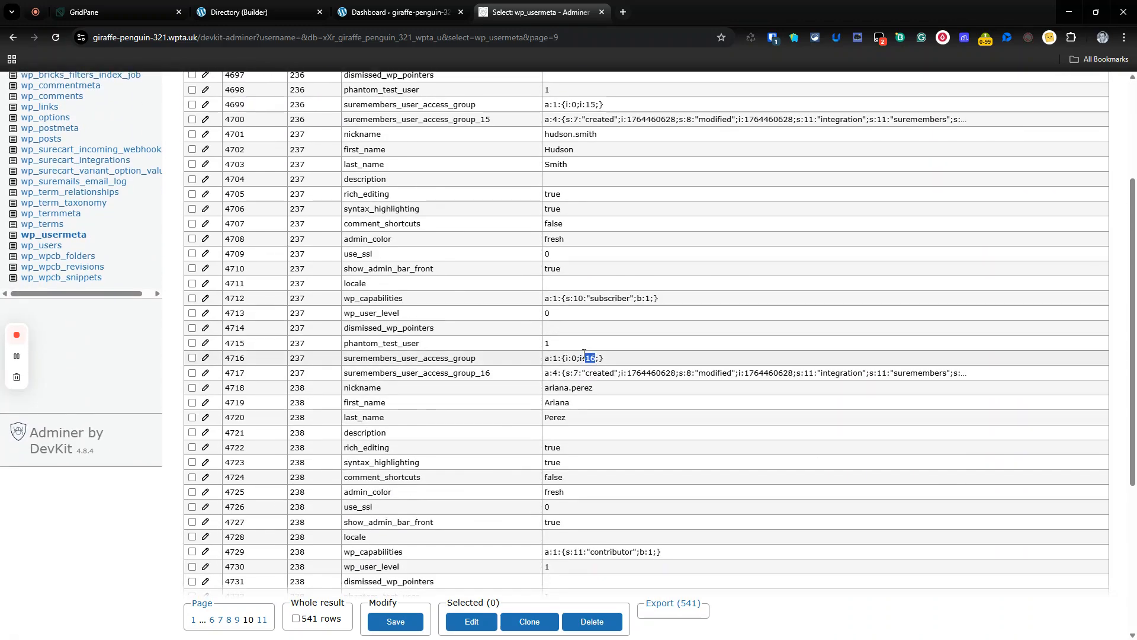
scroll(502, 391, up, 3)
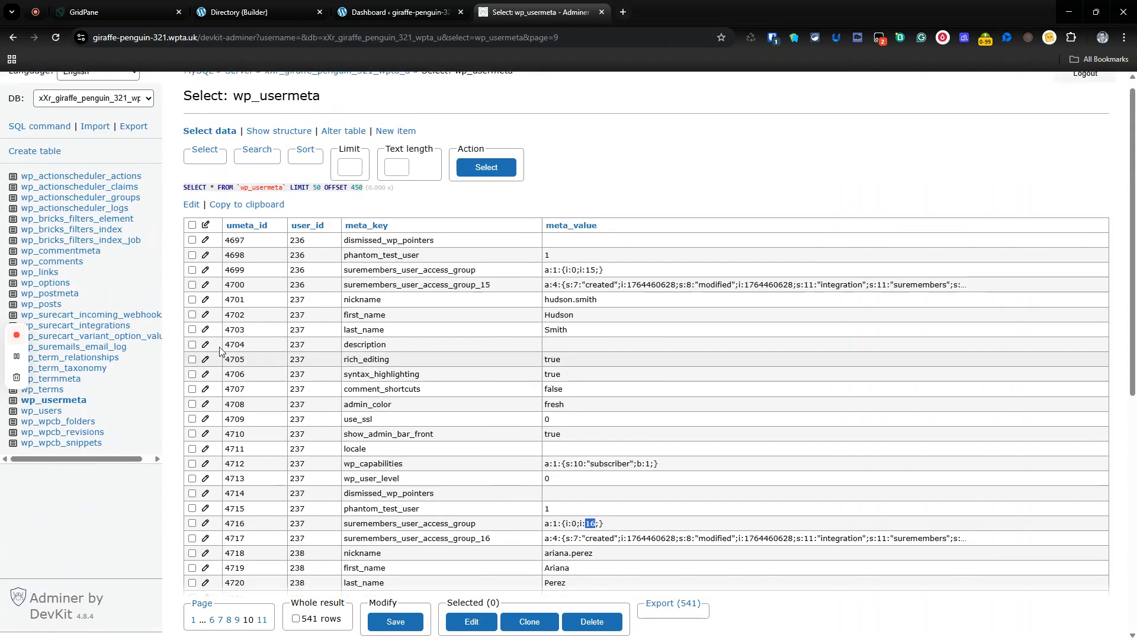
- Look up the posts with IDs 15 and 16 in the wp_posts data and check Example Group's ID in the SureMembers access groups list
click(49, 326)
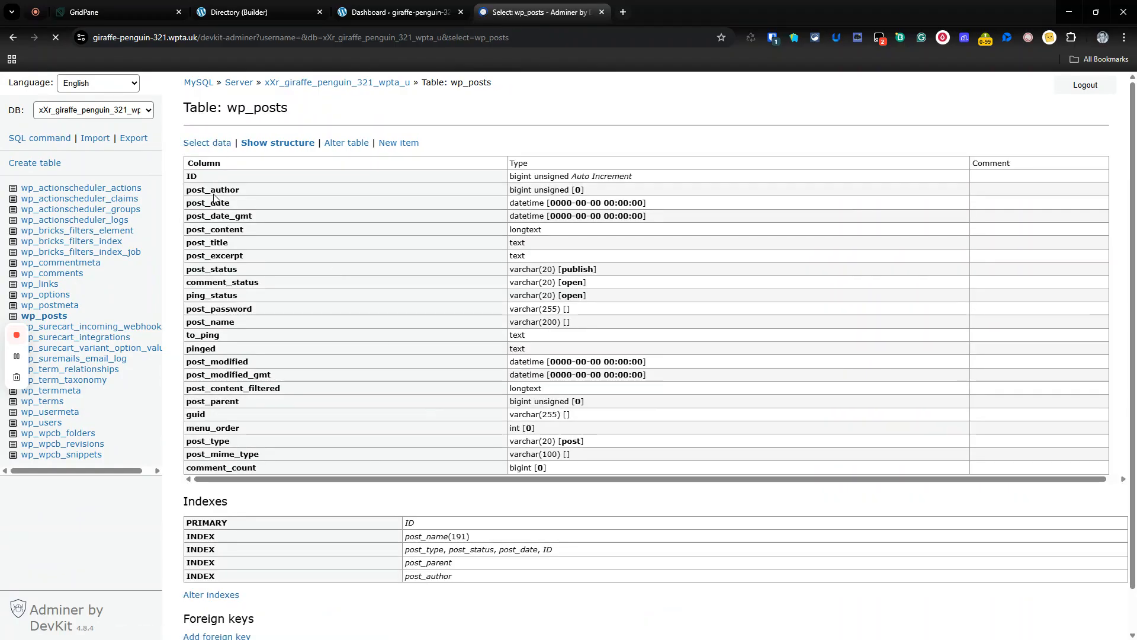
scroll(254, 284, down, 3)
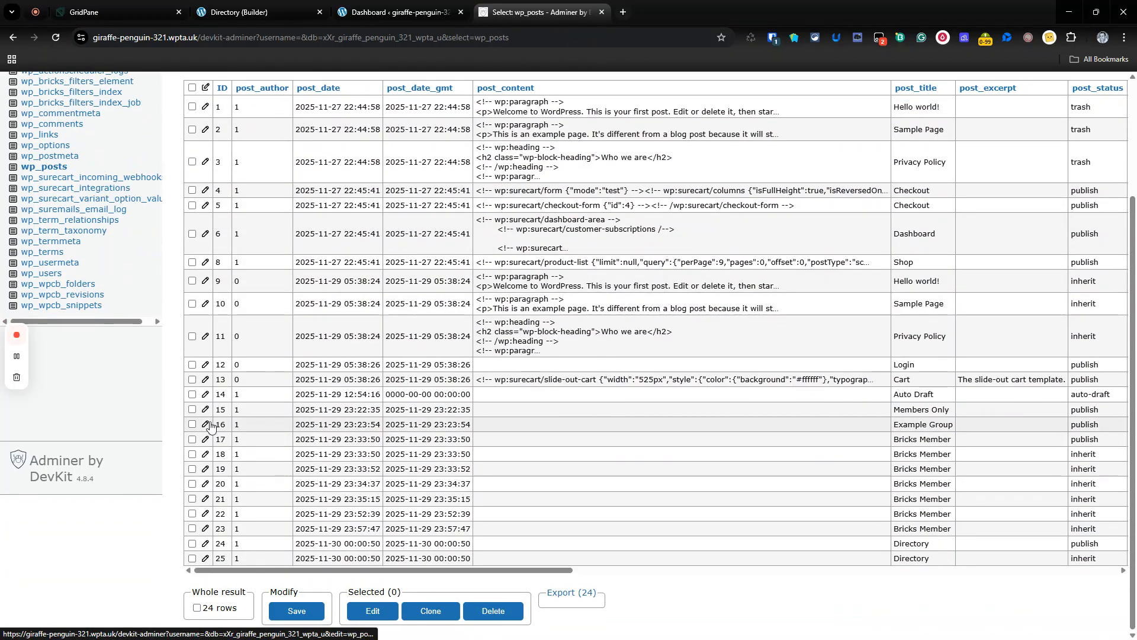
drag(219, 409, 973, 421)
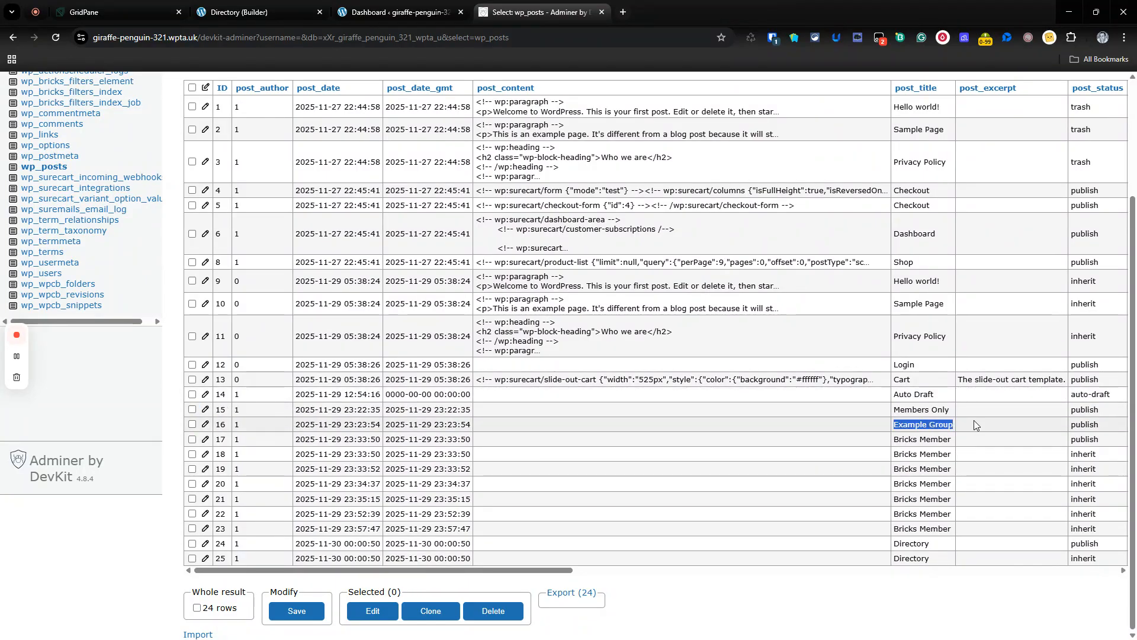
scroll(219, 294, up, 3)
click(391, 12)
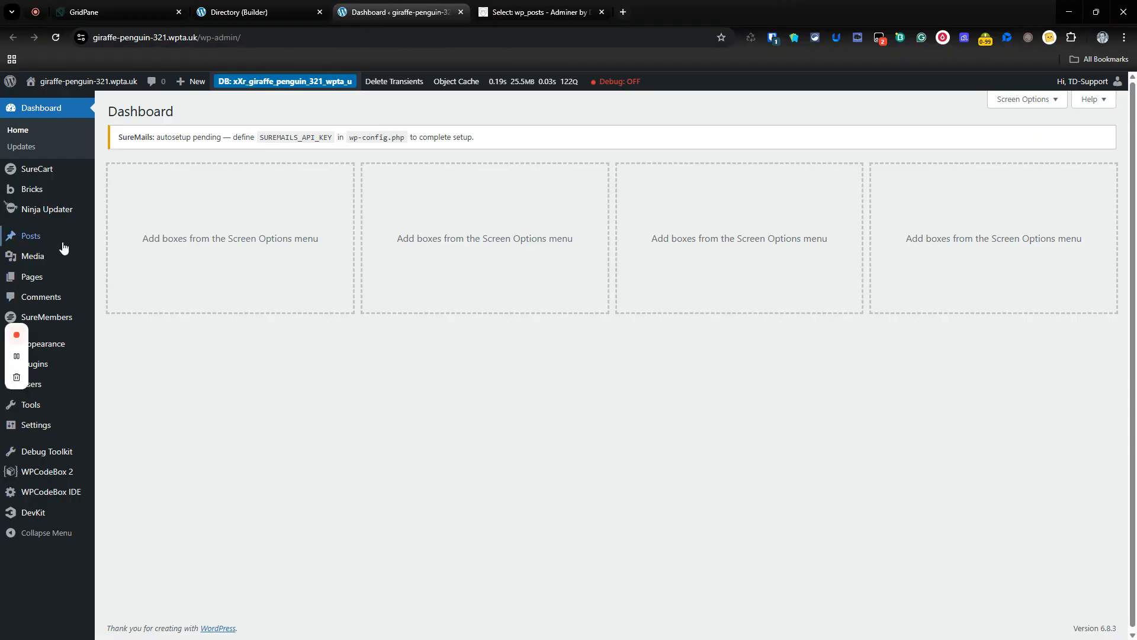
click(45, 321)
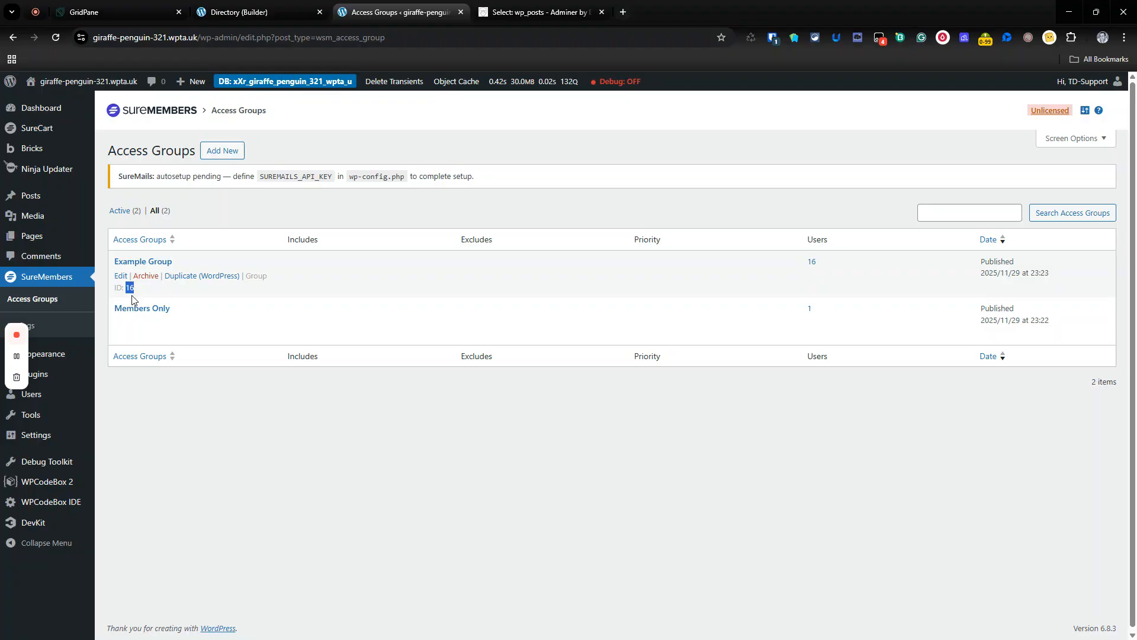
- Switch to the Bricks builder for the Directory page and add a container holding a heading and two basic text elements
click(260, 12)
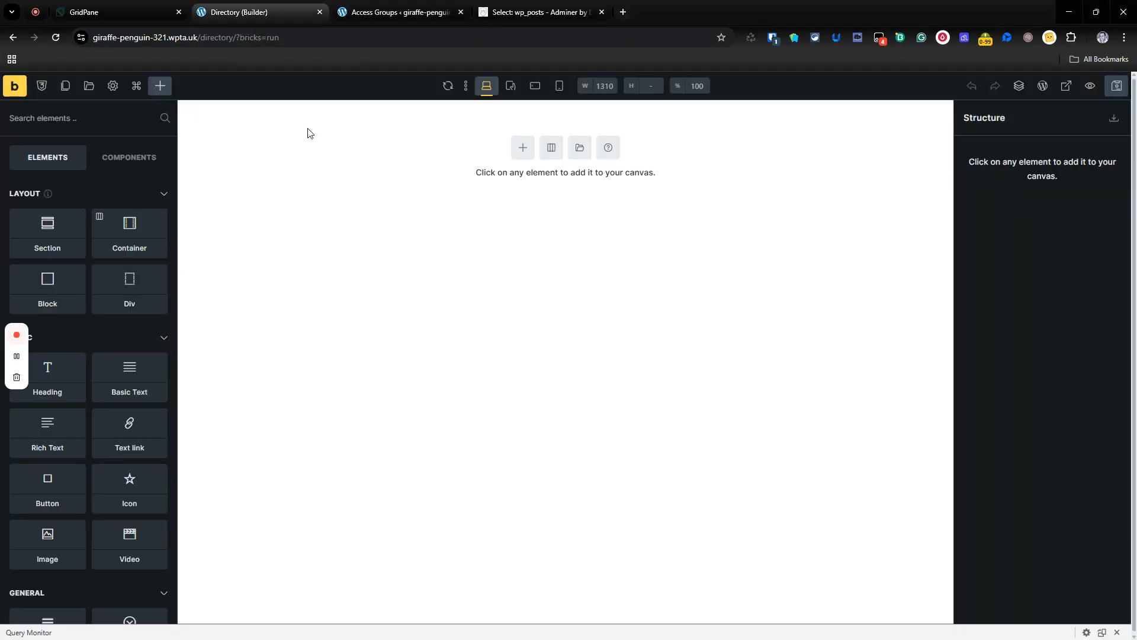
click(147, 240)
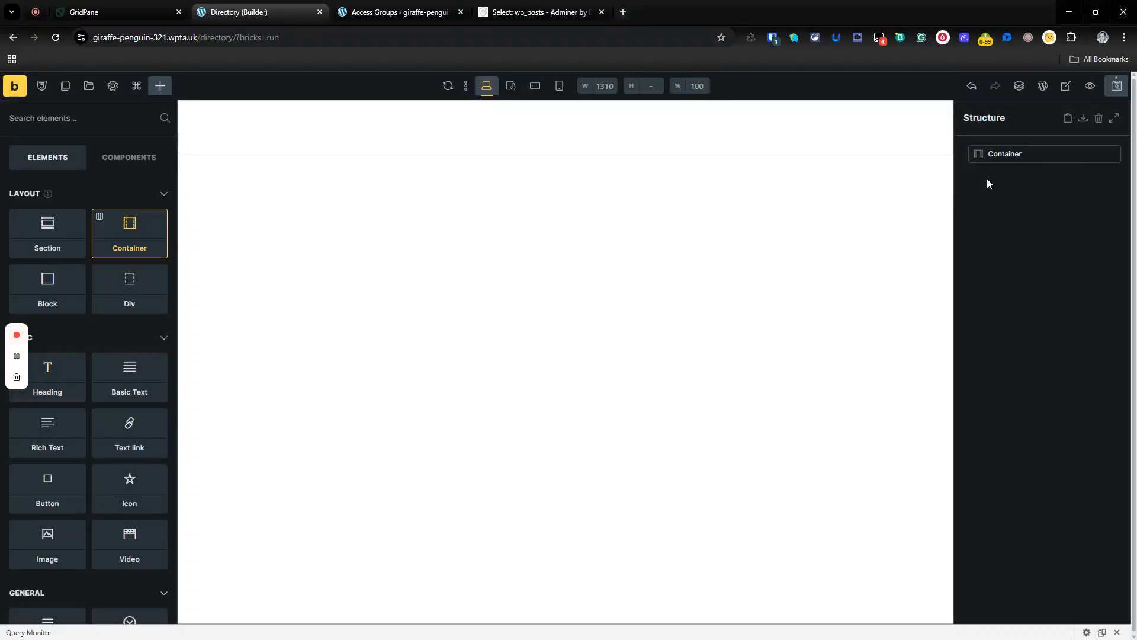
click(1003, 154)
click(159, 85)
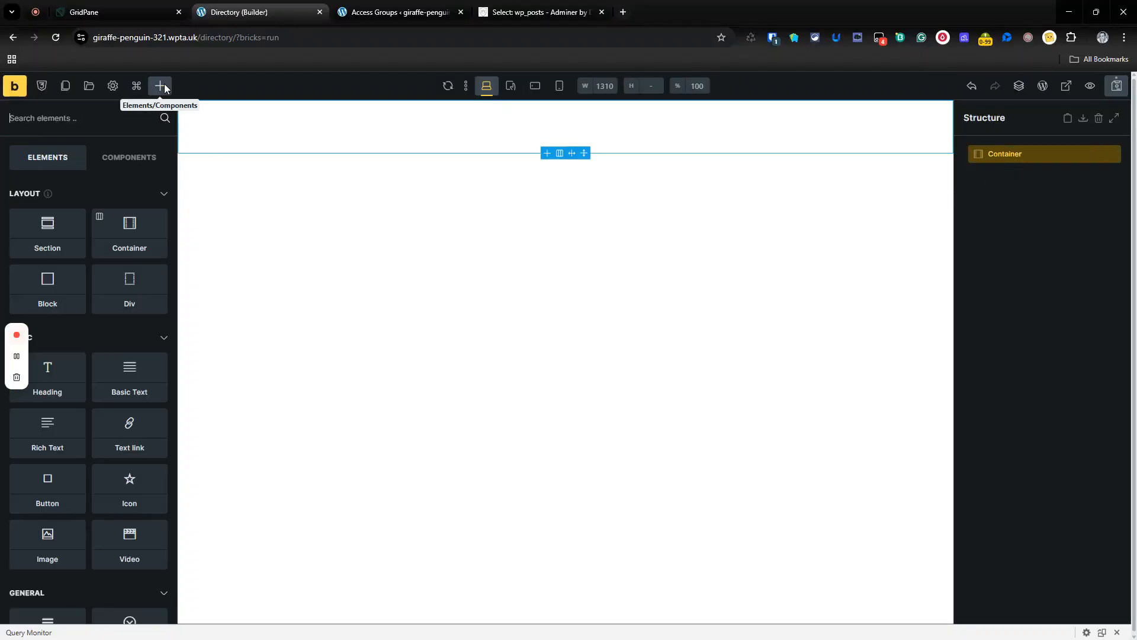
click(69, 377)
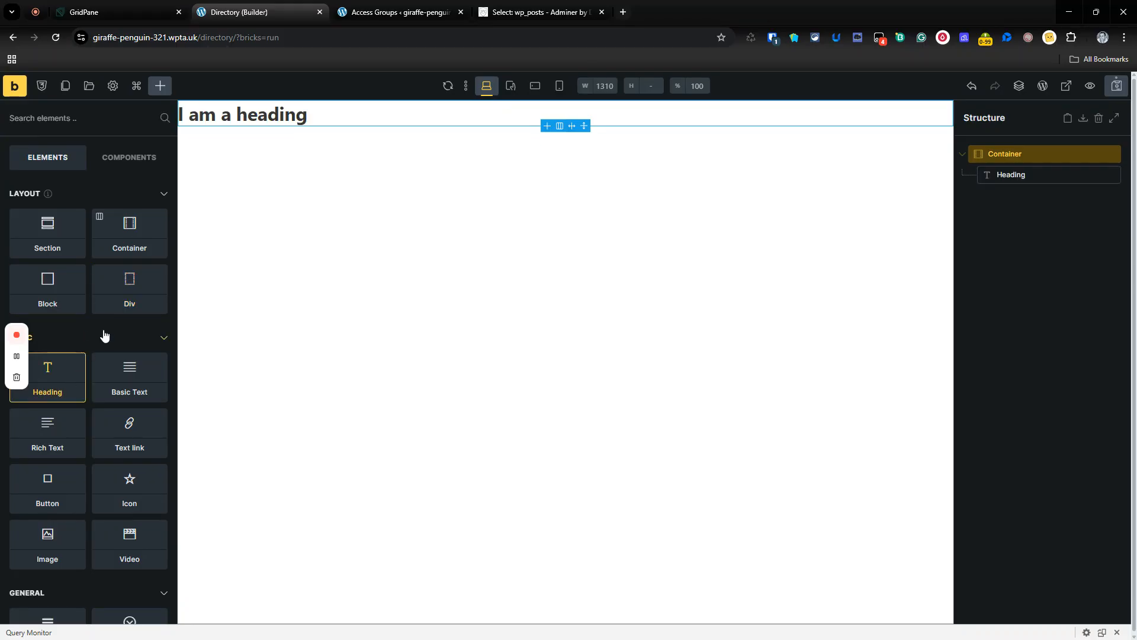
click(130, 385)
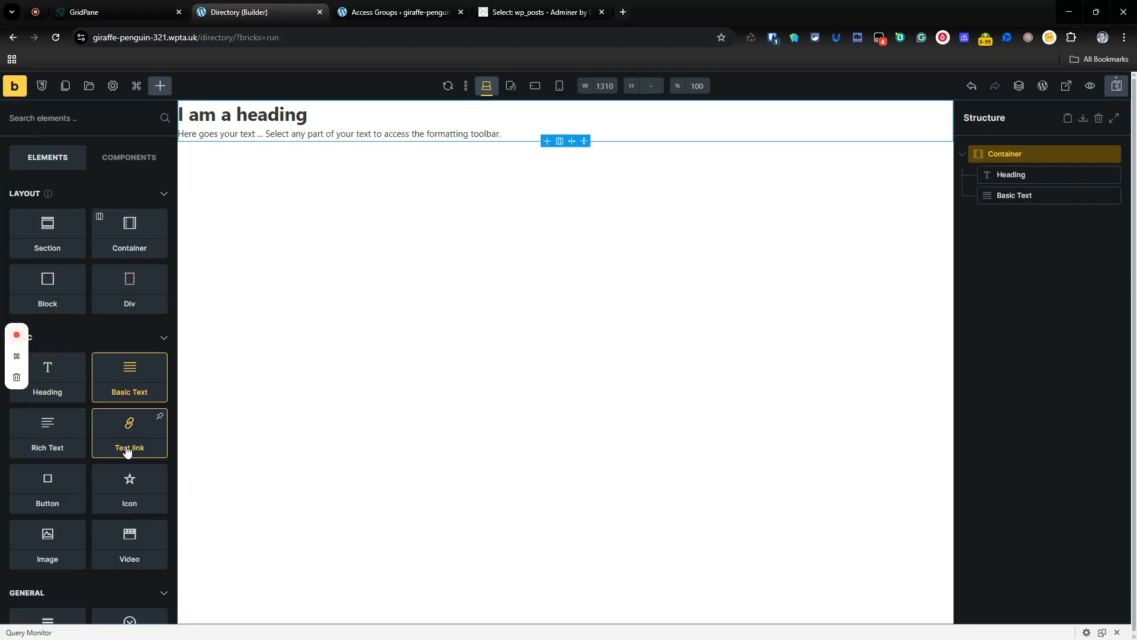
click(1109, 195)
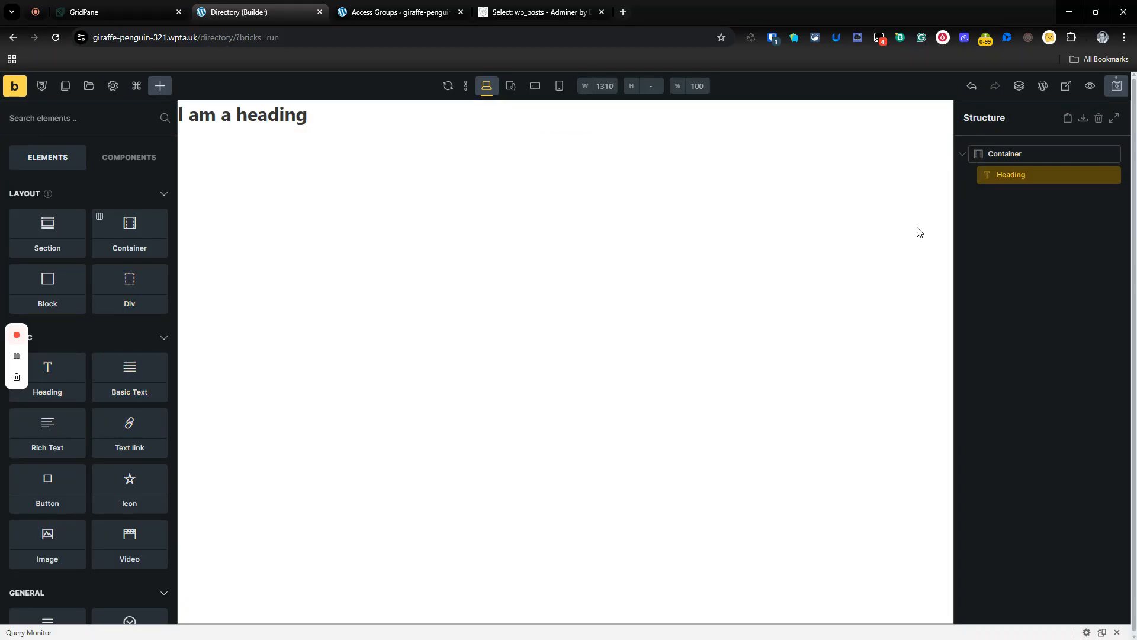
click(154, 387)
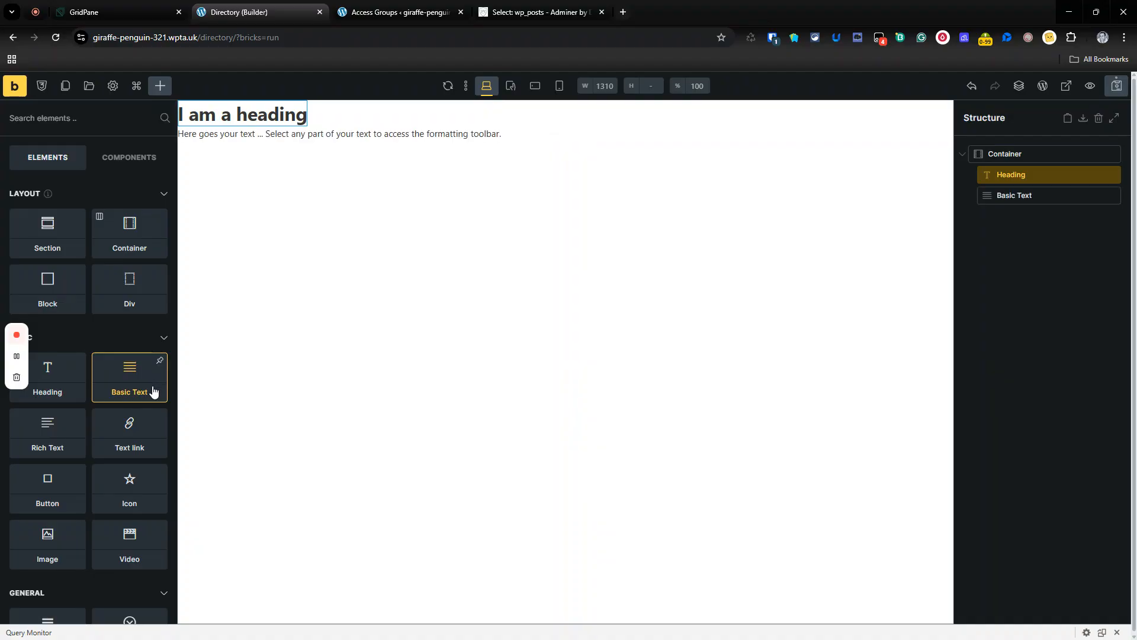
click(154, 388)
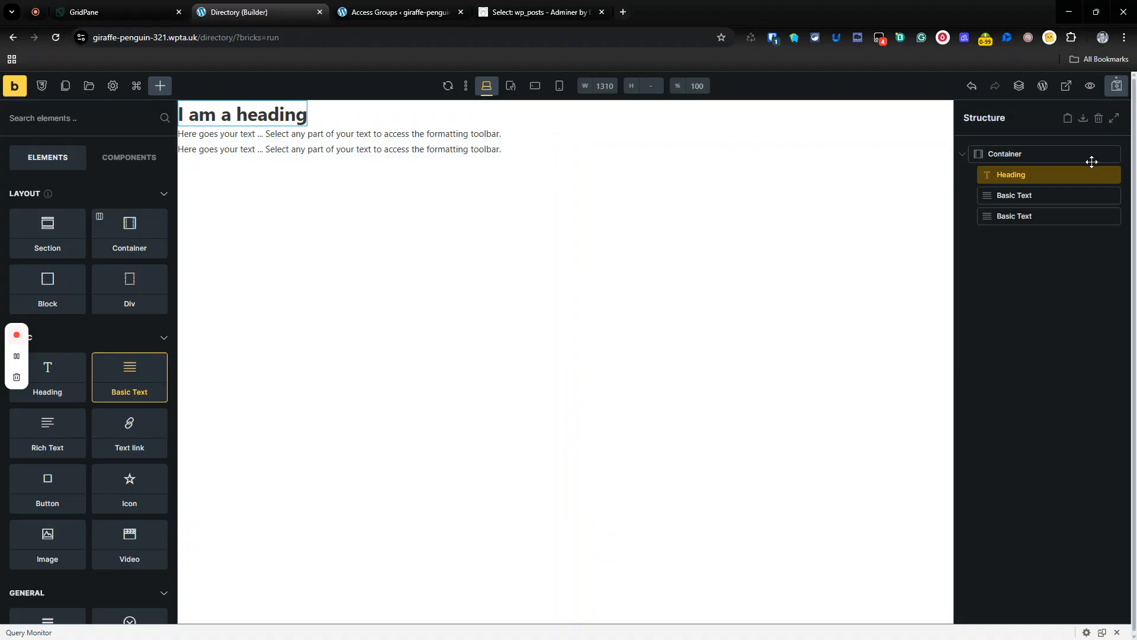
- Enable the query loop on the container and set its query type to Users
click(1048, 152)
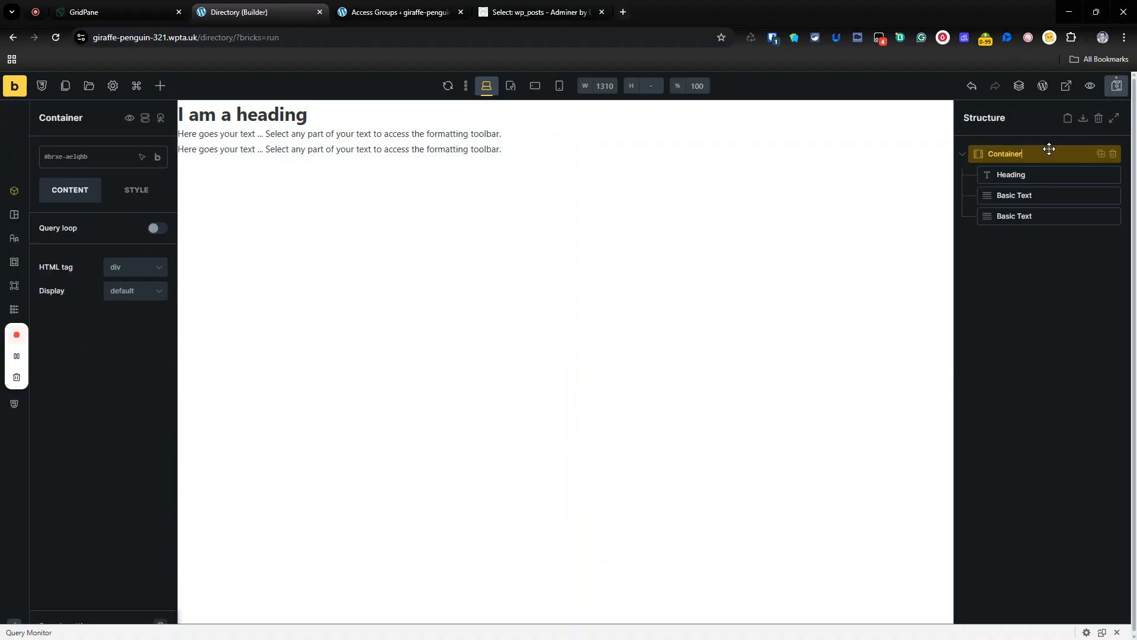
click(157, 228)
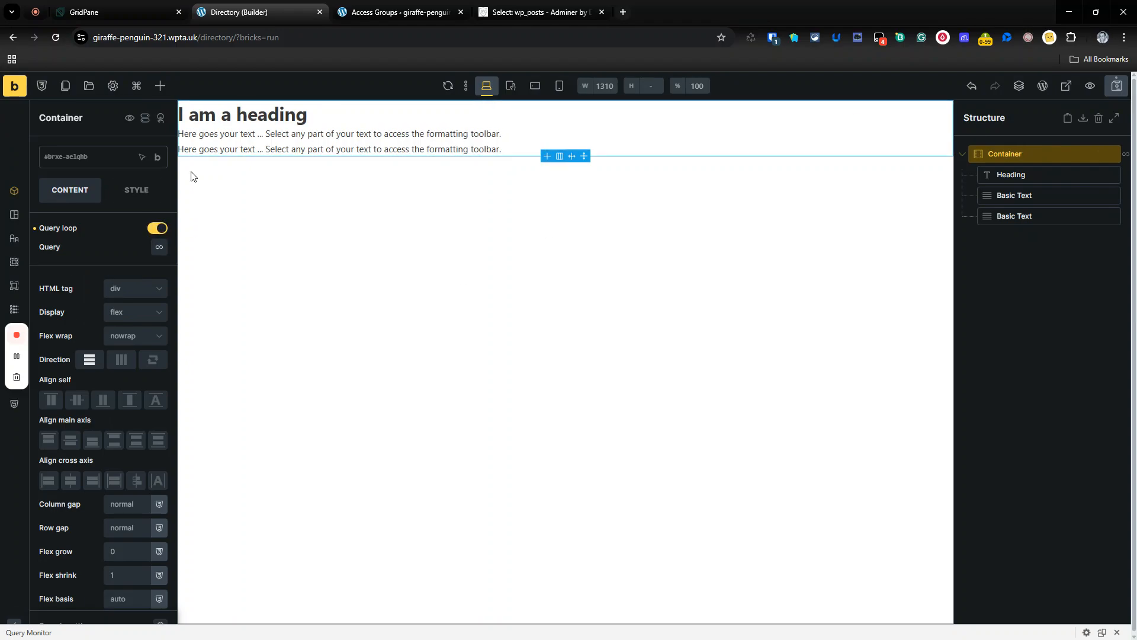
click(159, 248)
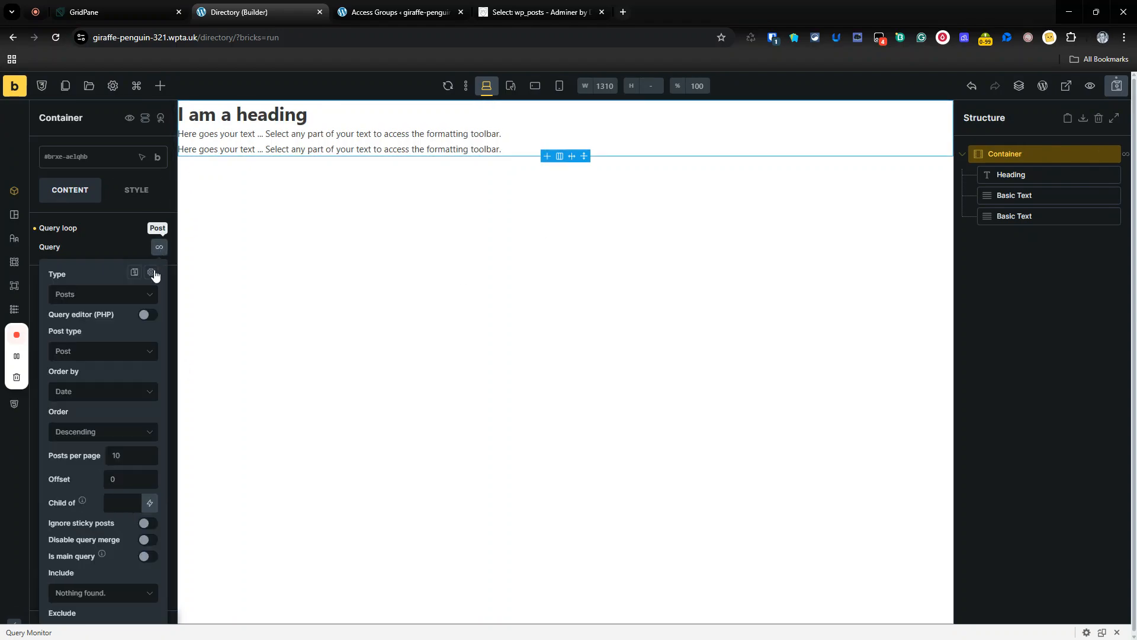
click(148, 294)
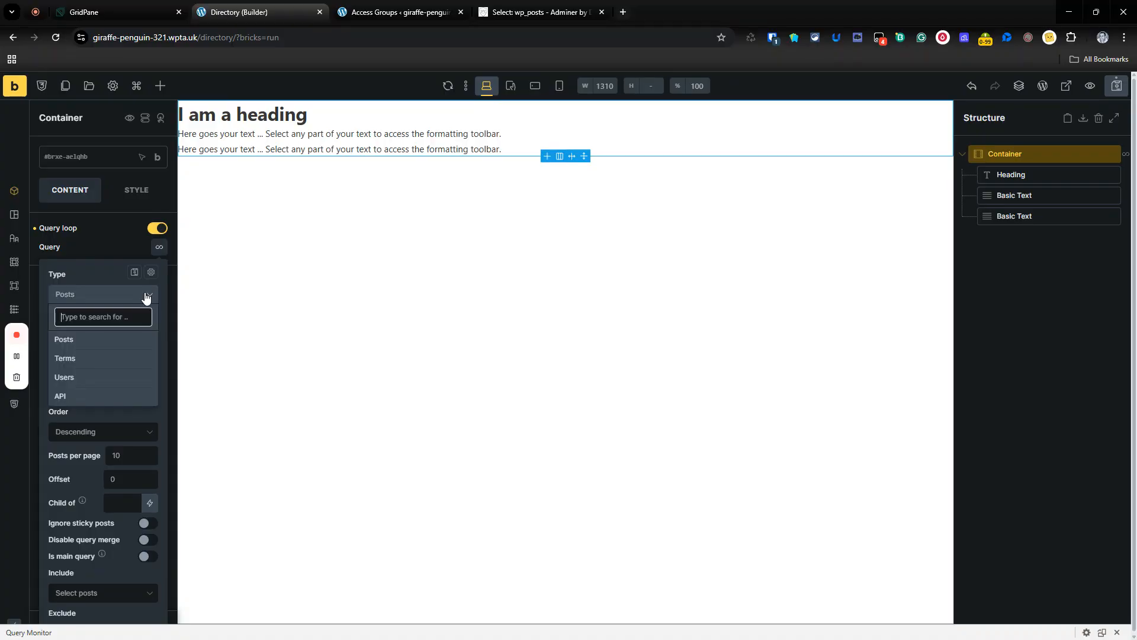
click(113, 378)
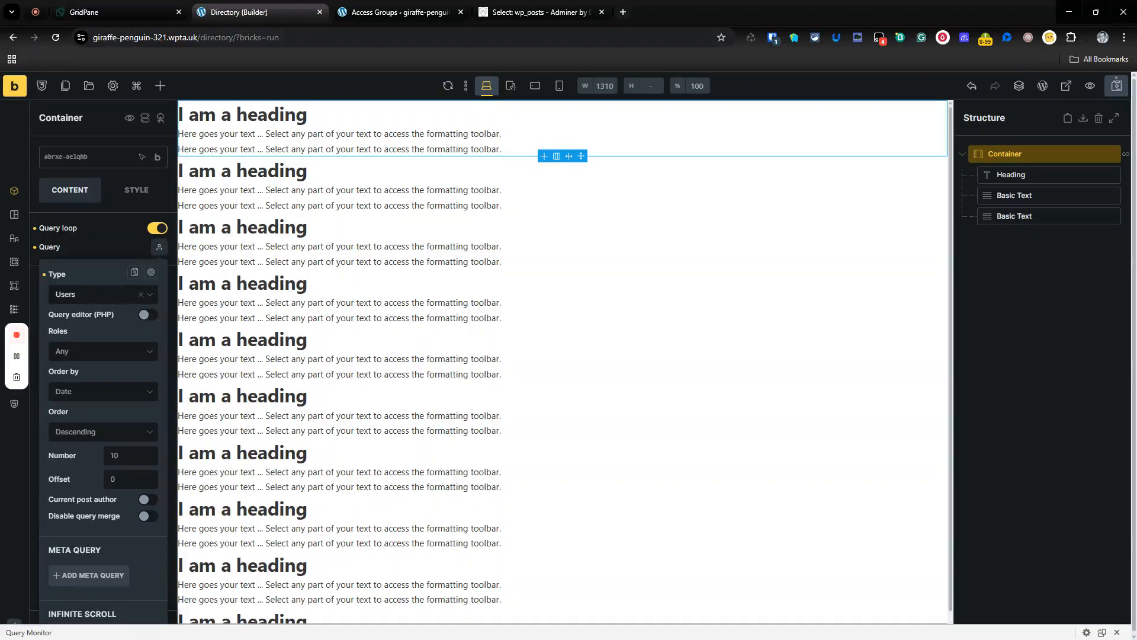
- Add a meta query to the container's users query
scroll(104, 402, down, 2)
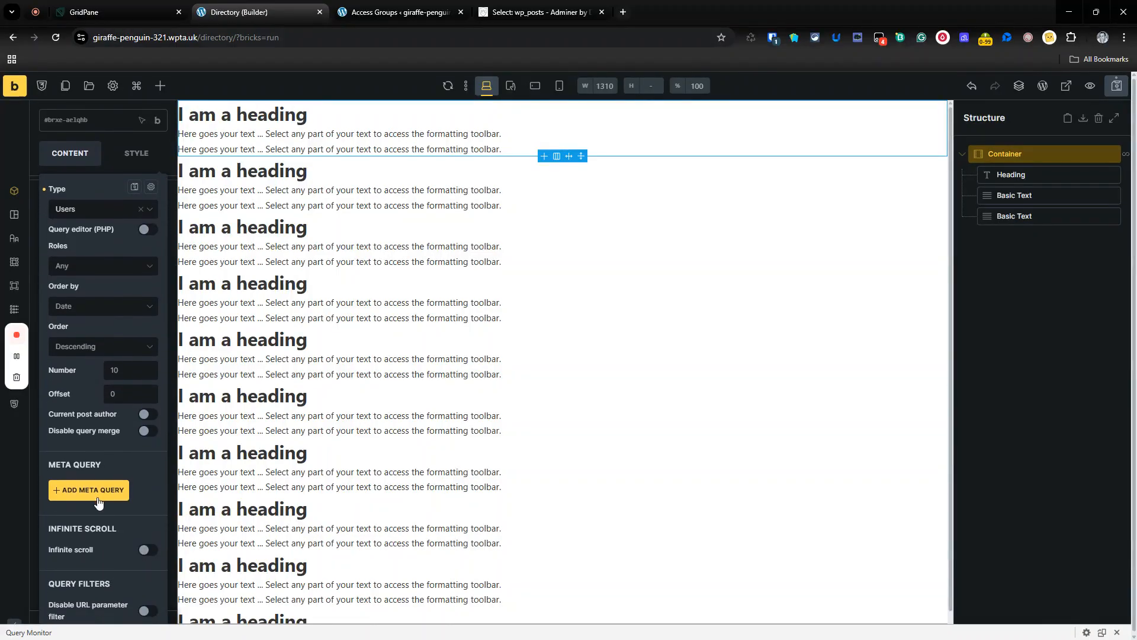
click(102, 489)
scroll(102, 490, down, 5)
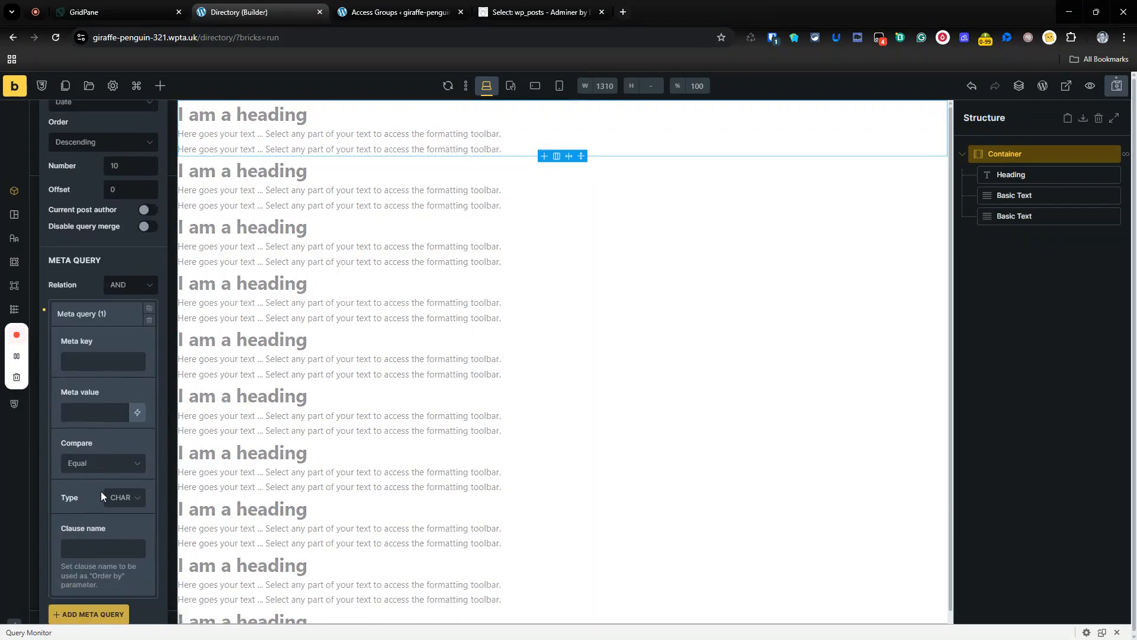
- Copy the suremembers_user_access_group key from the wp_usermeta data and enter it as the meta key of the container's meta query
click(536, 12)
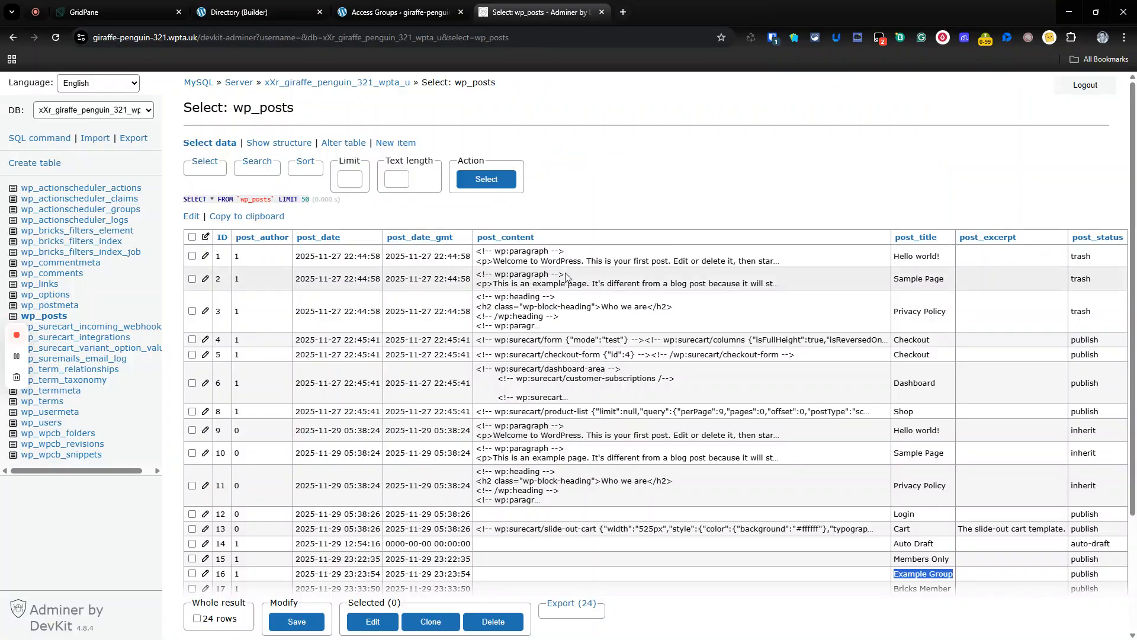
click(13, 37)
click(13, 38)
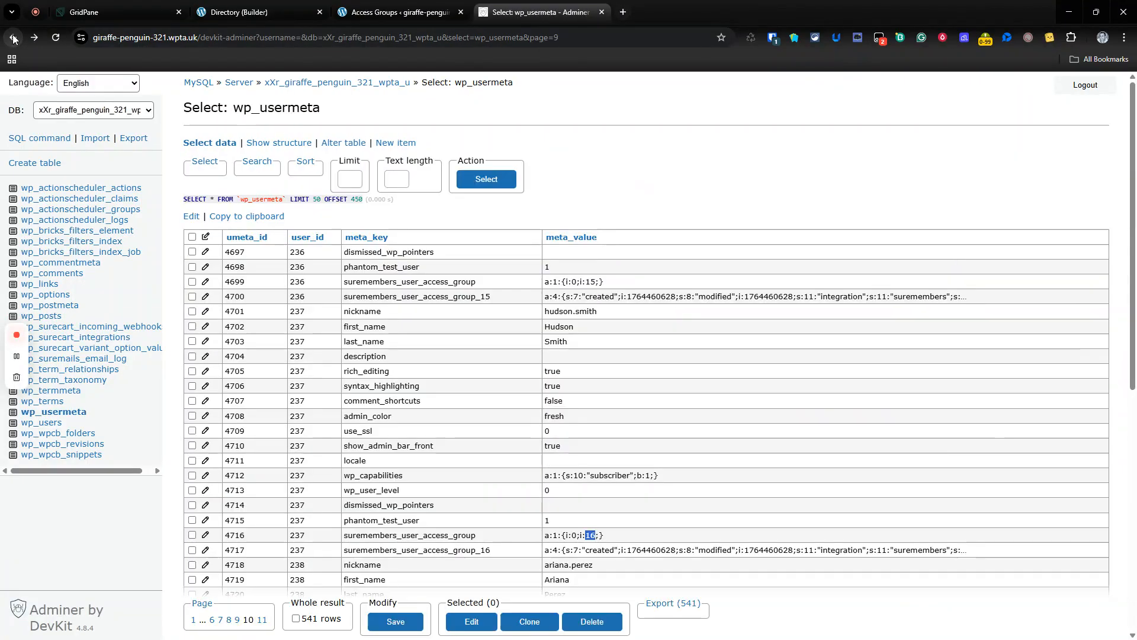
double_click(460, 535)
key(ctrl+c)
click(397, 12)
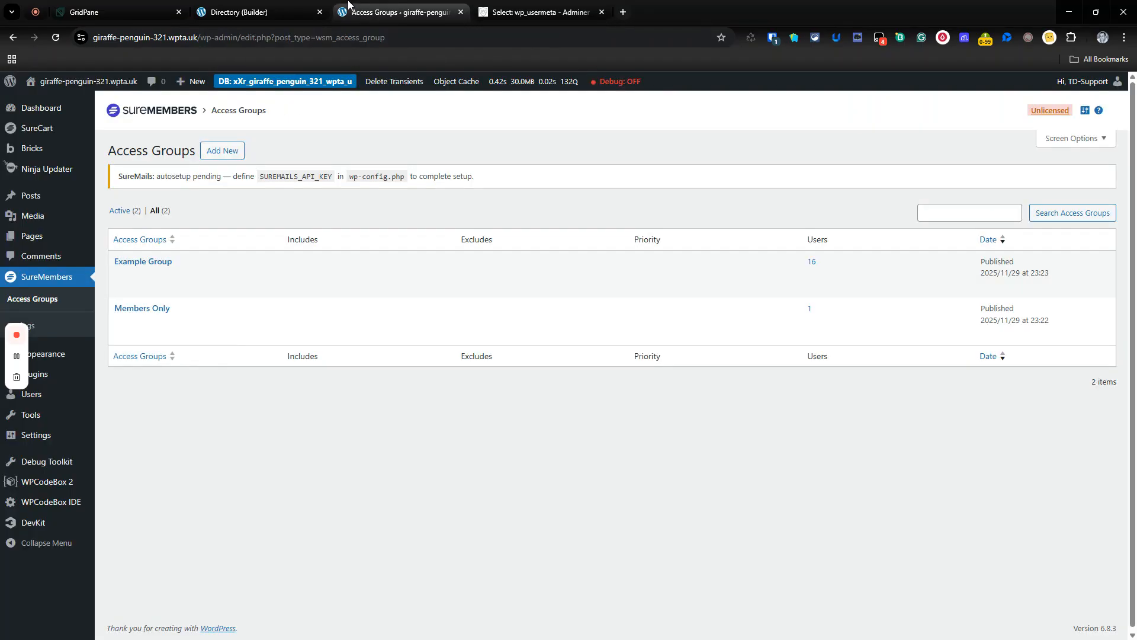
click(261, 12)
click(398, 10)
click(290, 9)
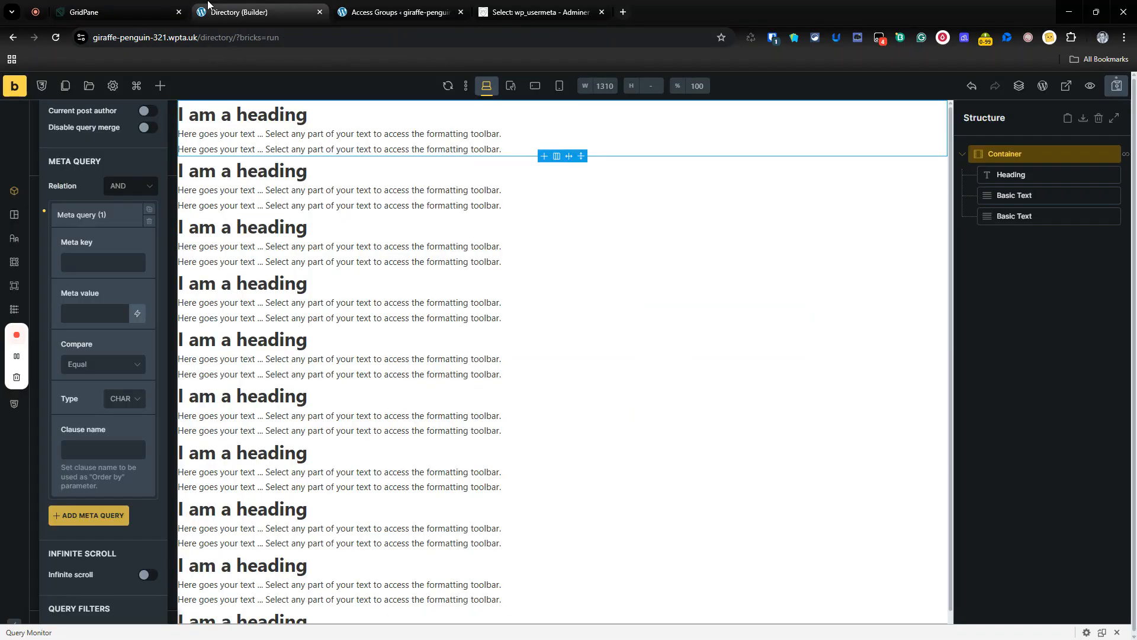
click(86, 263)
key(ctrl+v)
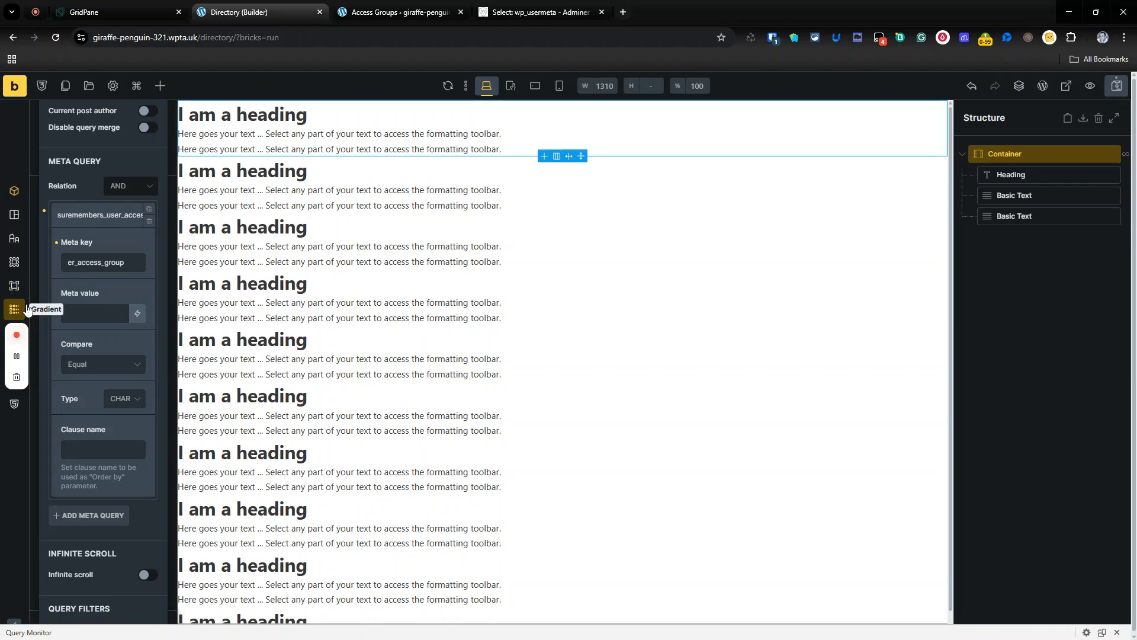
click(137, 314)
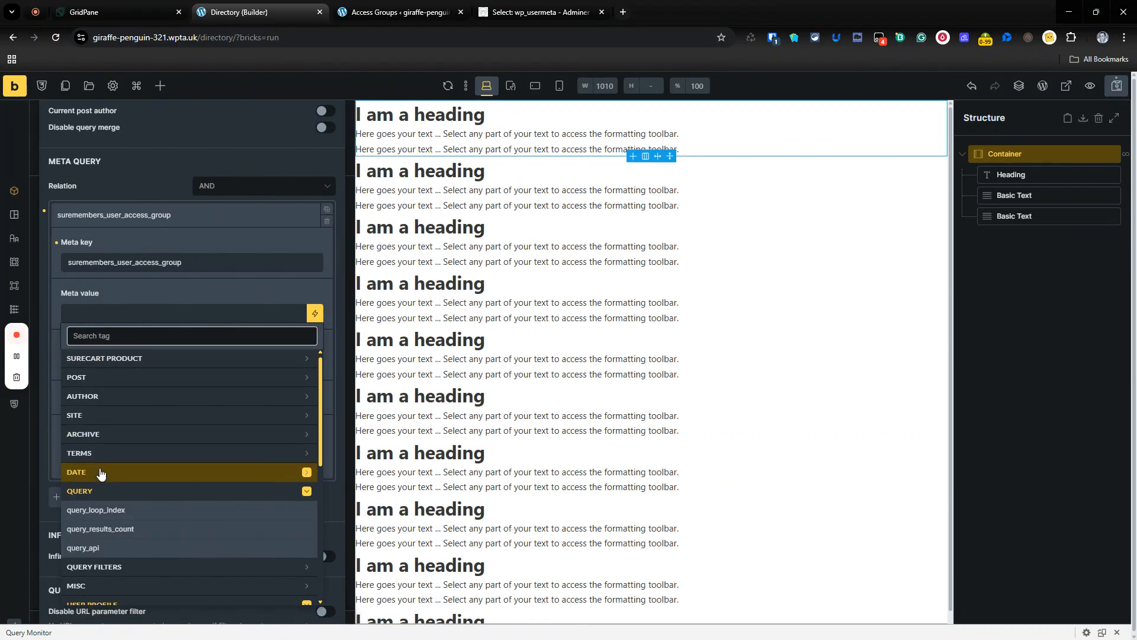
scroll(102, 473, down, 5)
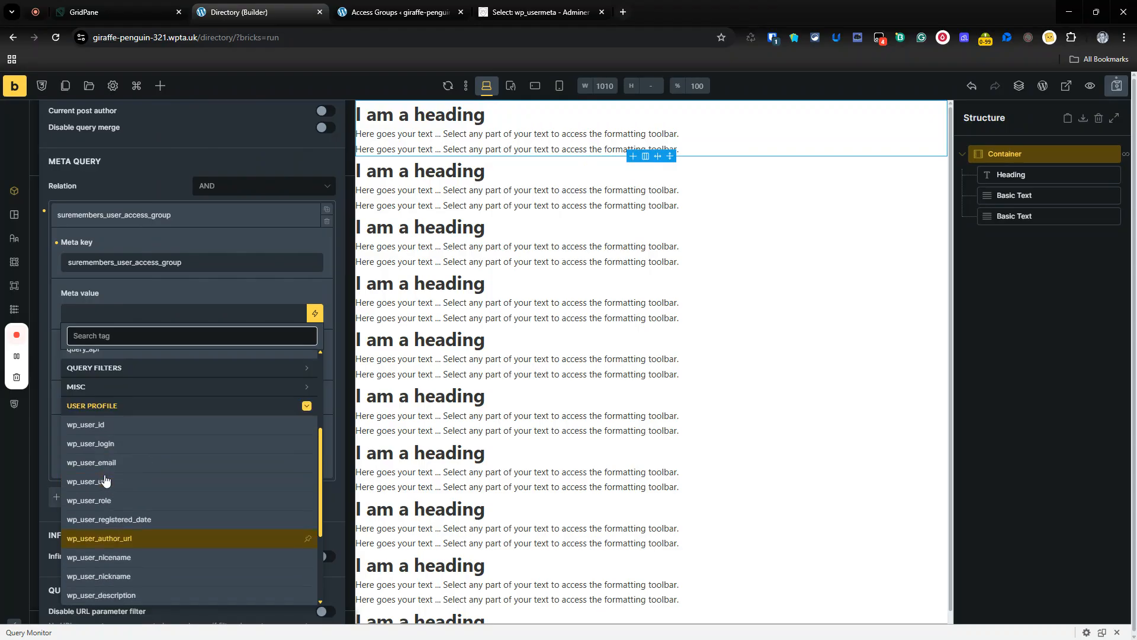
scroll(104, 474, up, 2)
click(190, 290)
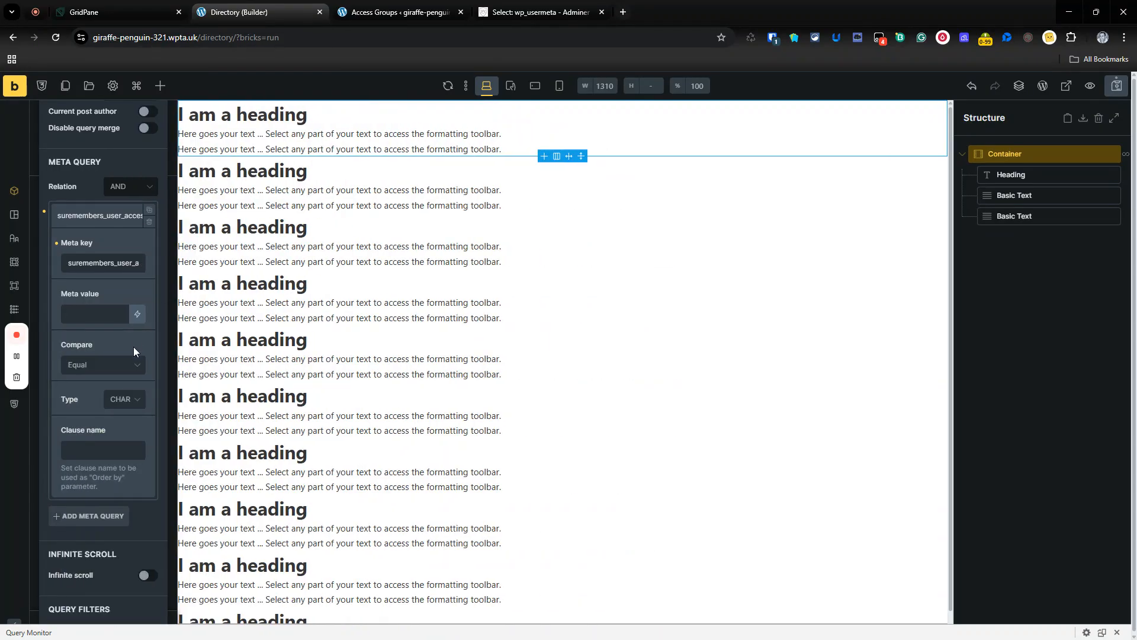
- Set the meta query's comparison to LIKE and enter I:16 as its clause name
click(113, 364)
click(101, 507)
click(114, 450)
text(l:16)
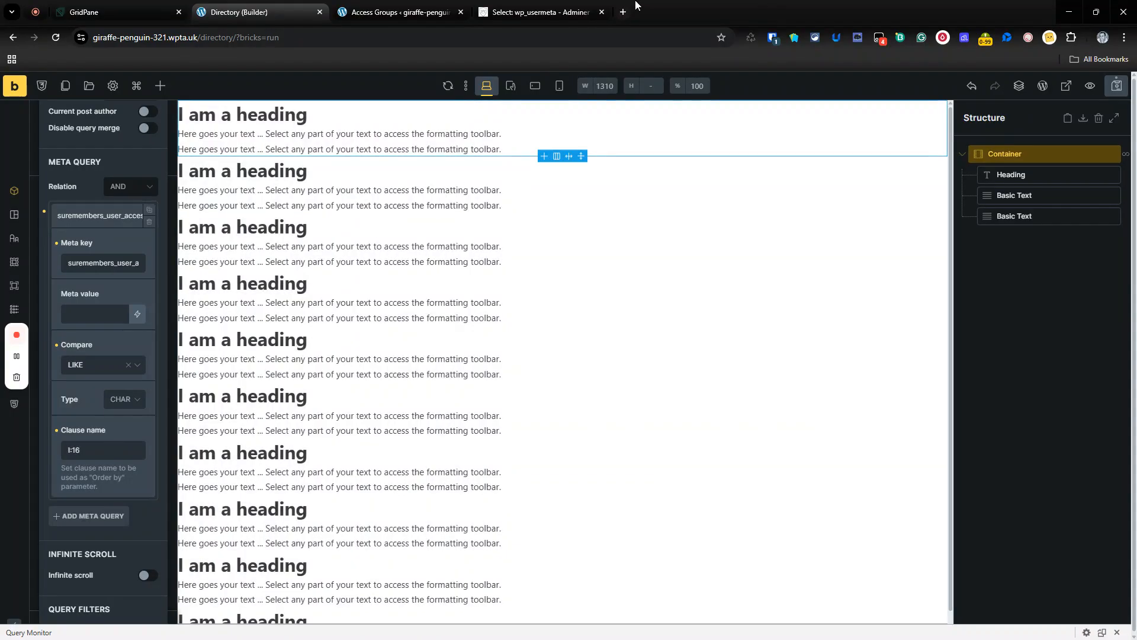
- Compare the access group value stored in wp_usermeta with the group IDs in the SureMembers access groups list
click(551, 11)
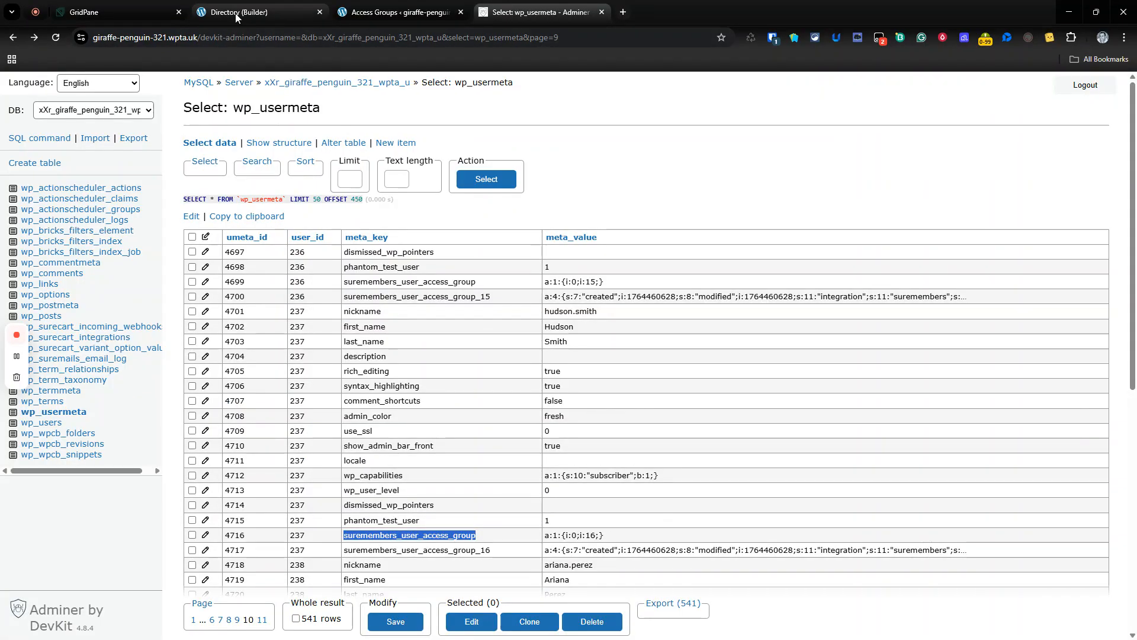
click(373, 12)
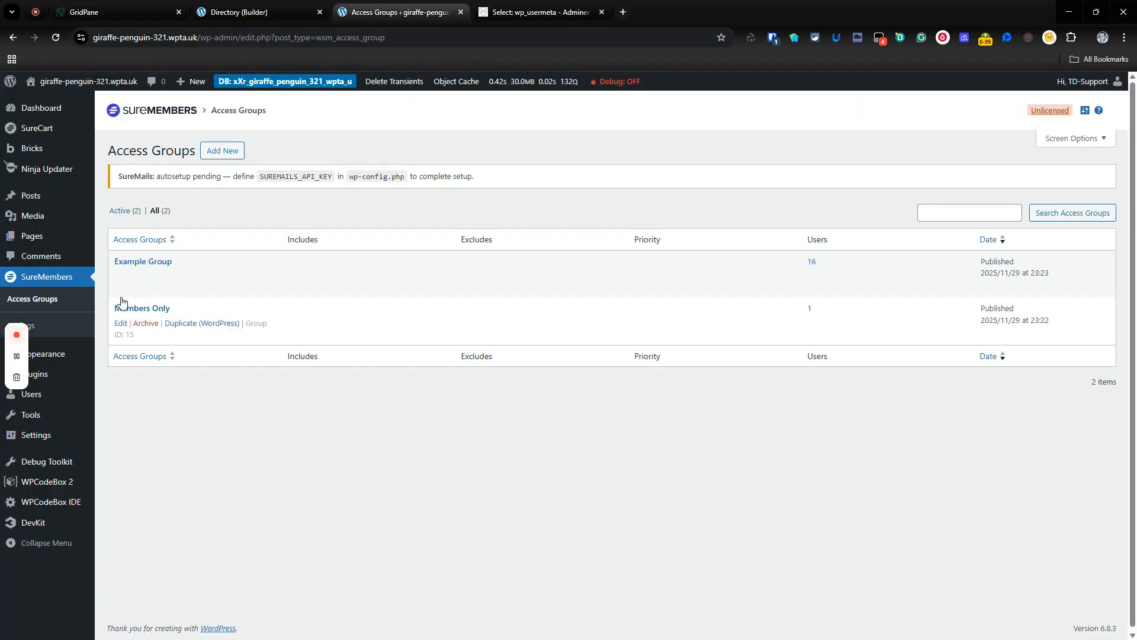
key(ctrl+Tab)
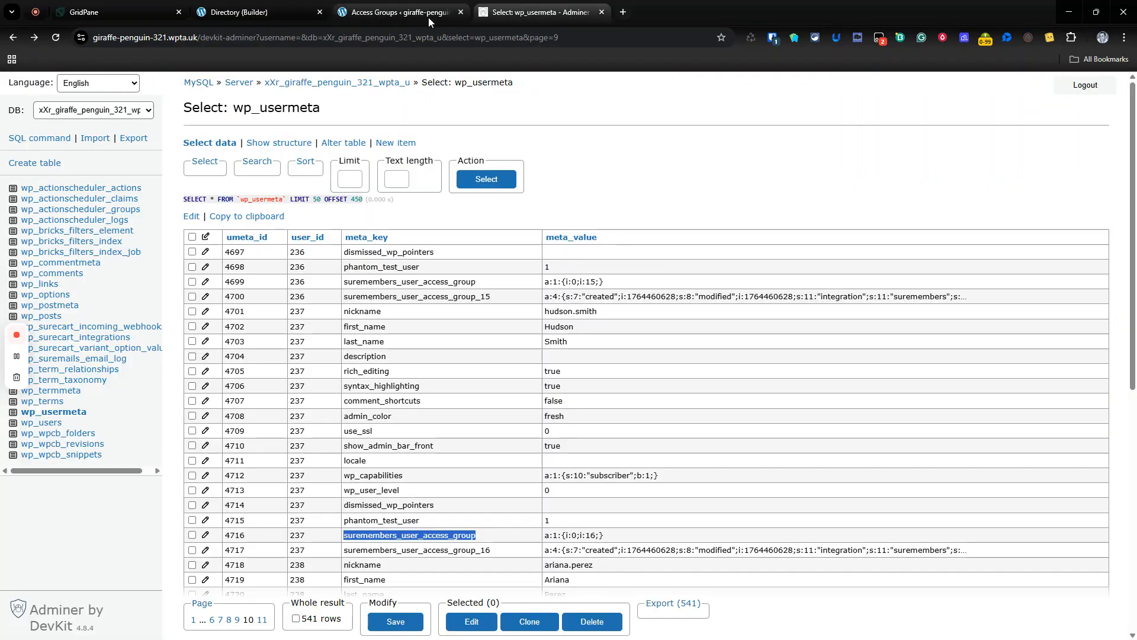
- Check the suremembers_user_access_group key and its i:16 value in wp_usermeta, and return to the Directory page builder
scroll(497, 278, down, 2)
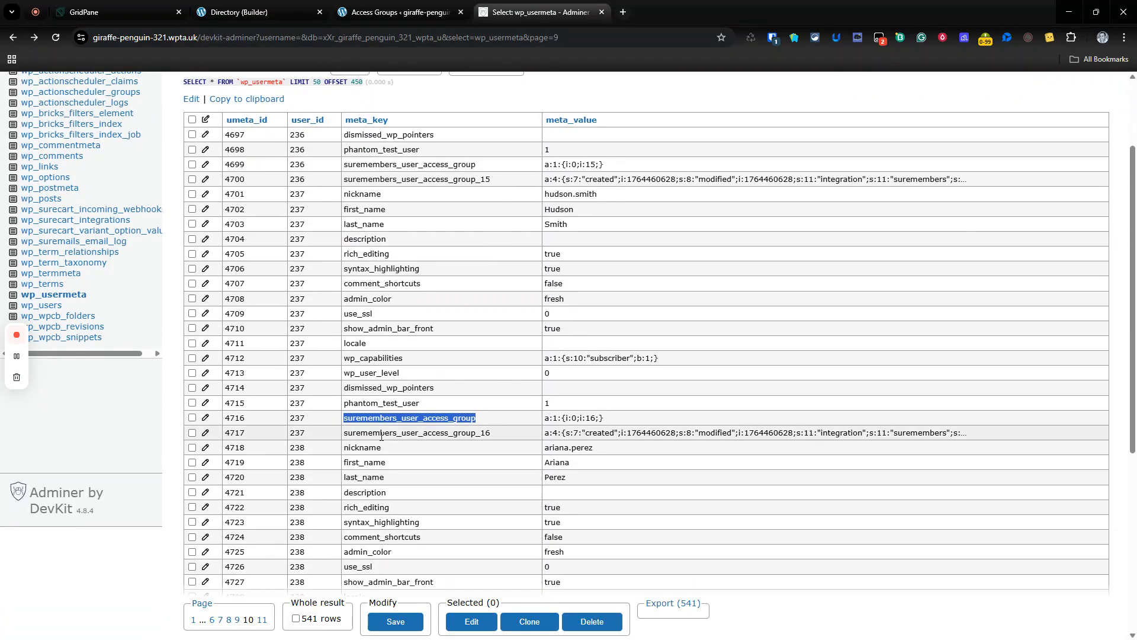
drag(616, 423, 341, 421)
key(ctrl+shift+Tab)
key(ctrl+shift+Tab)
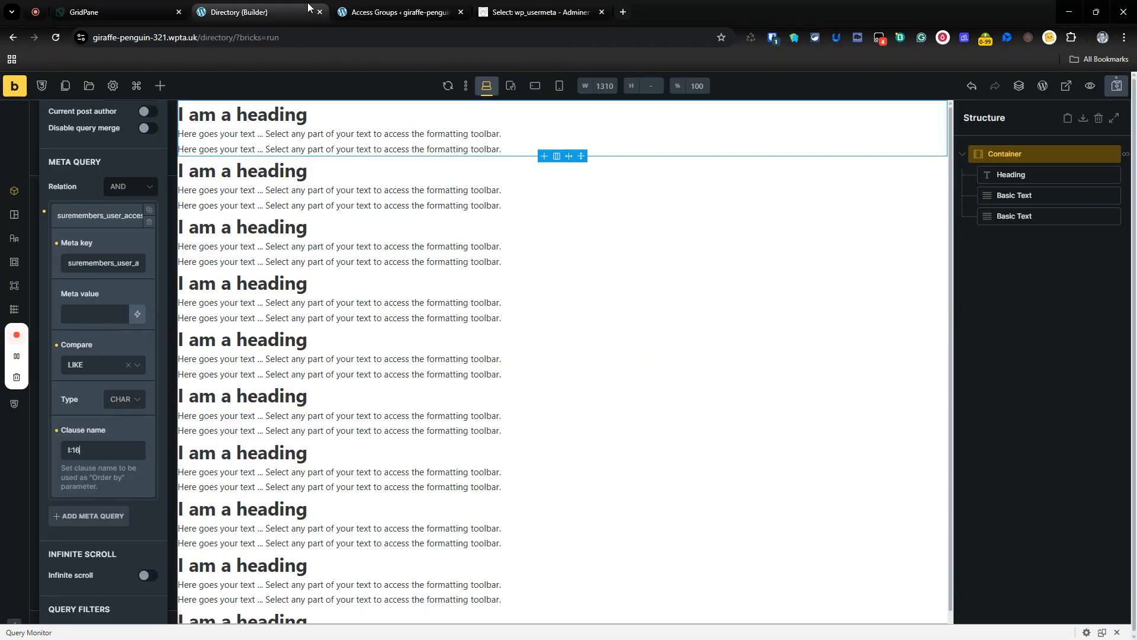
key(ctrl+Tab)
key(ctrl+shift+Tab)
- Review the container's users query and meta query settings, and close the query settings
scroll(109, 478, up, 1)
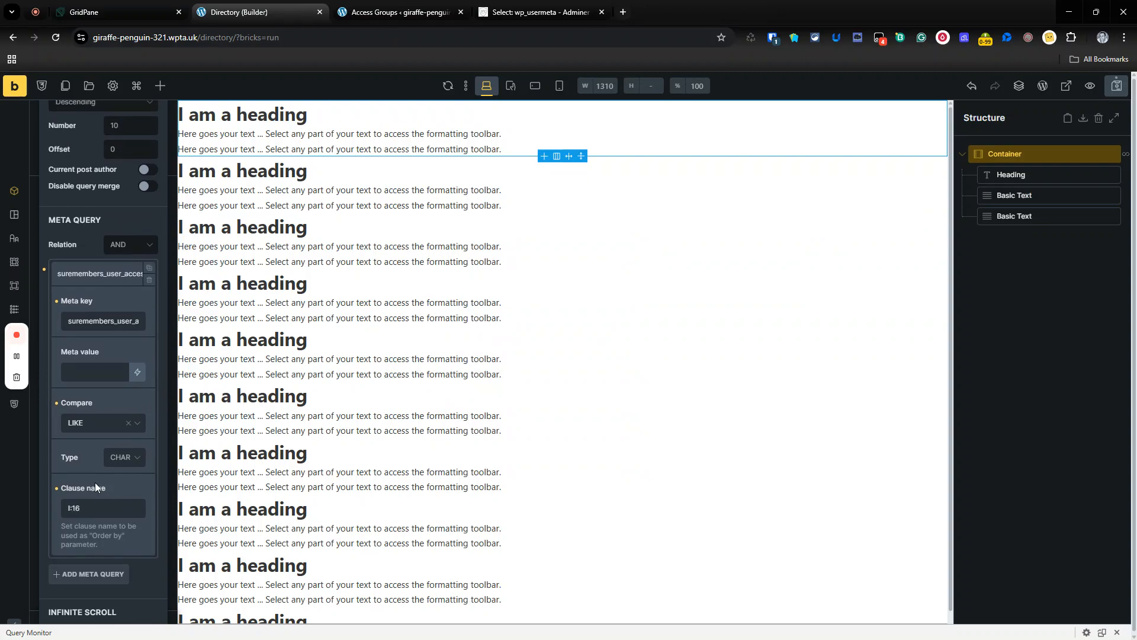
scroll(95, 485, down, 2)
scroll(107, 468, up, 2)
scroll(121, 456, down, 8)
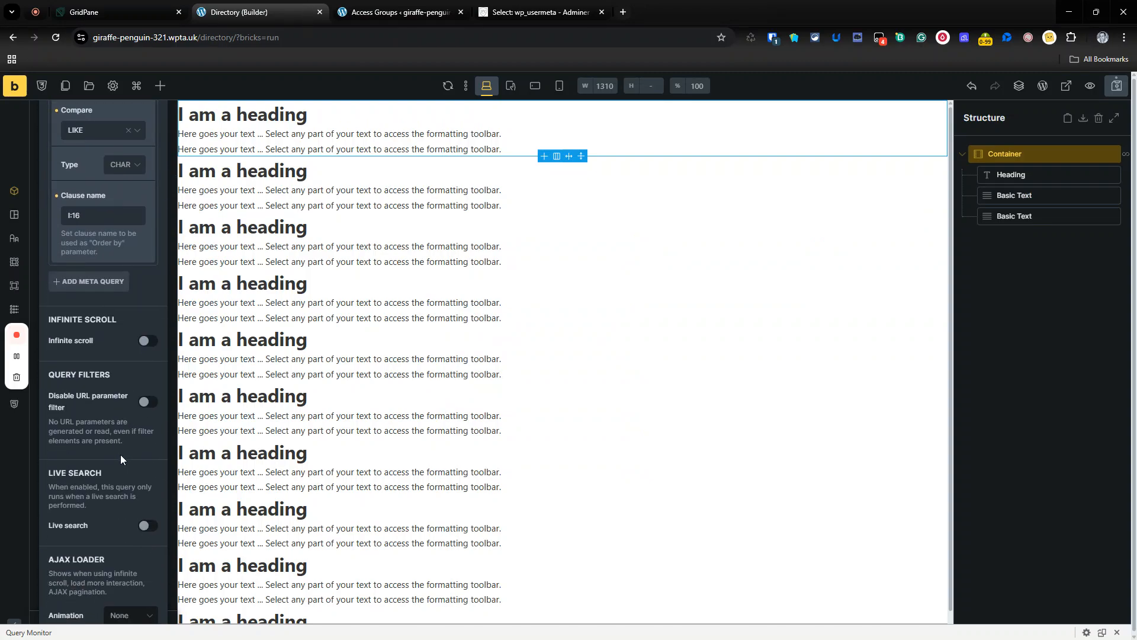
scroll(143, 349, up, 10)
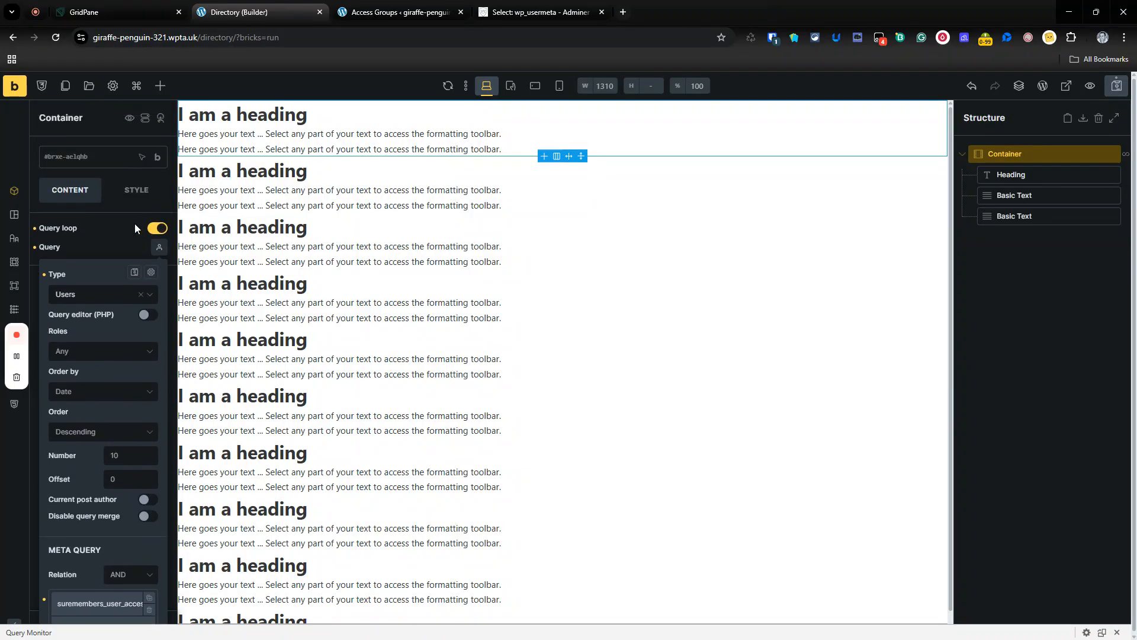
click(125, 236)
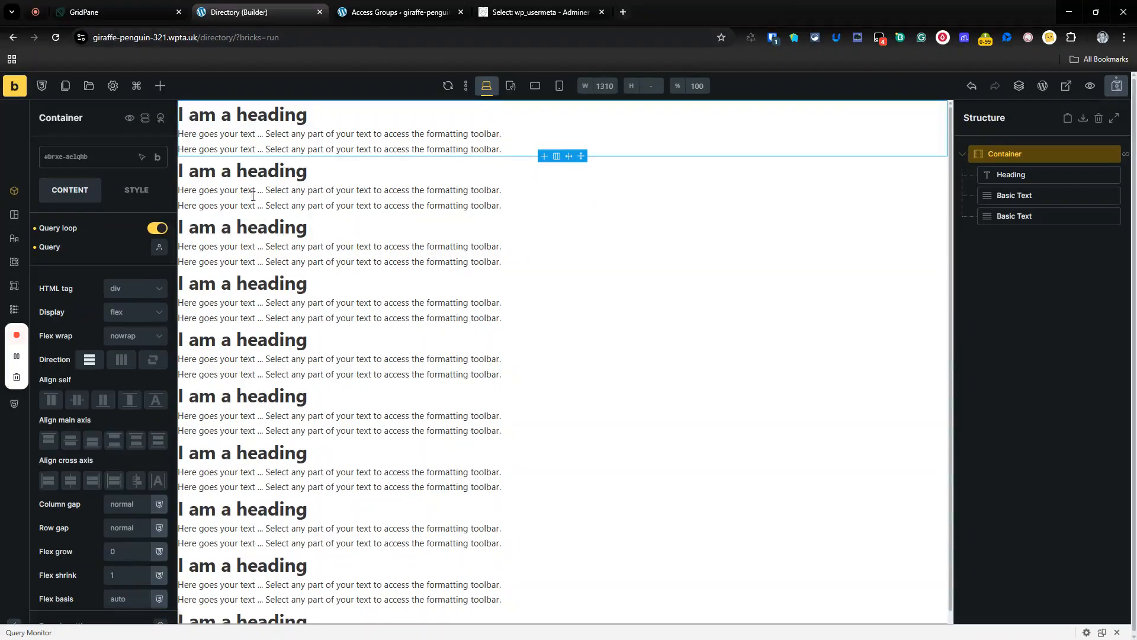
- Replace the heading's placeholder text in the query loop with the dynamic tag {wp_user_first_name}
click(243, 114)
click(135, 231)
key(ctrl+a)
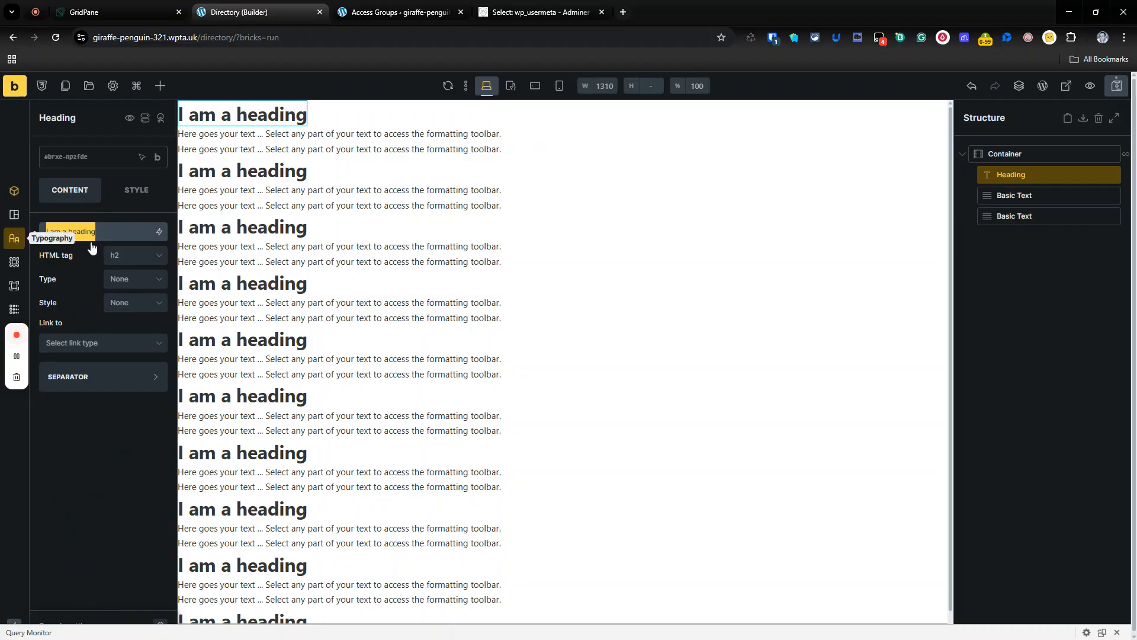
key(BackSpace)
click(158, 231)
scroll(133, 487, down, 5)
scroll(134, 462, down, 3)
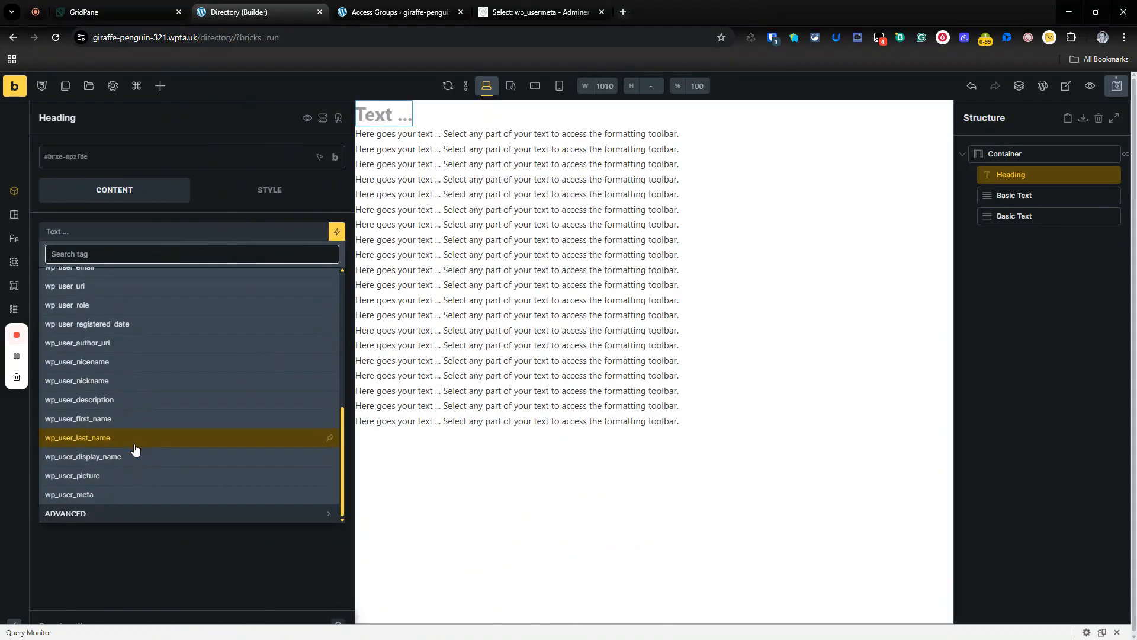
scroll(132, 336, up, 4)
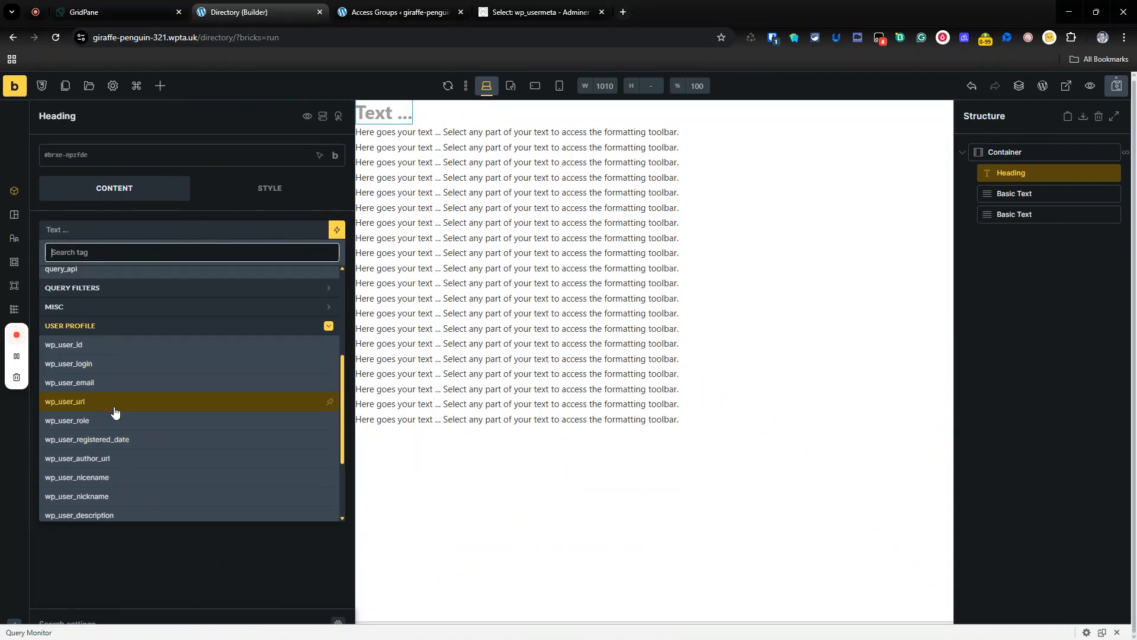
scroll(116, 418, down, 1)
scroll(116, 421, down, 1)
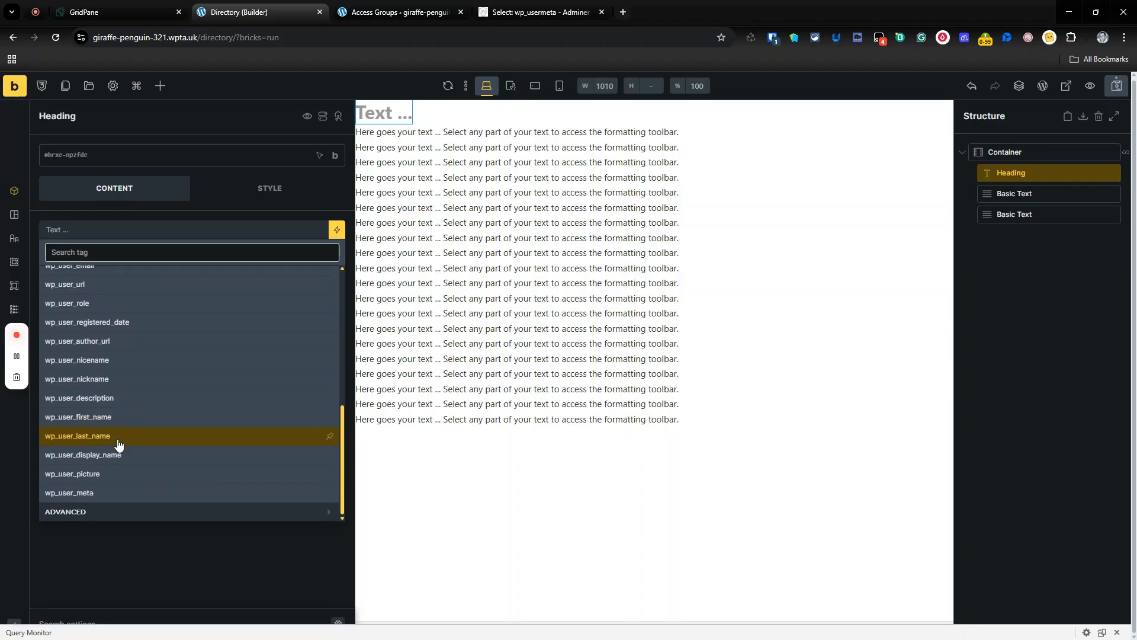
click(118, 421)
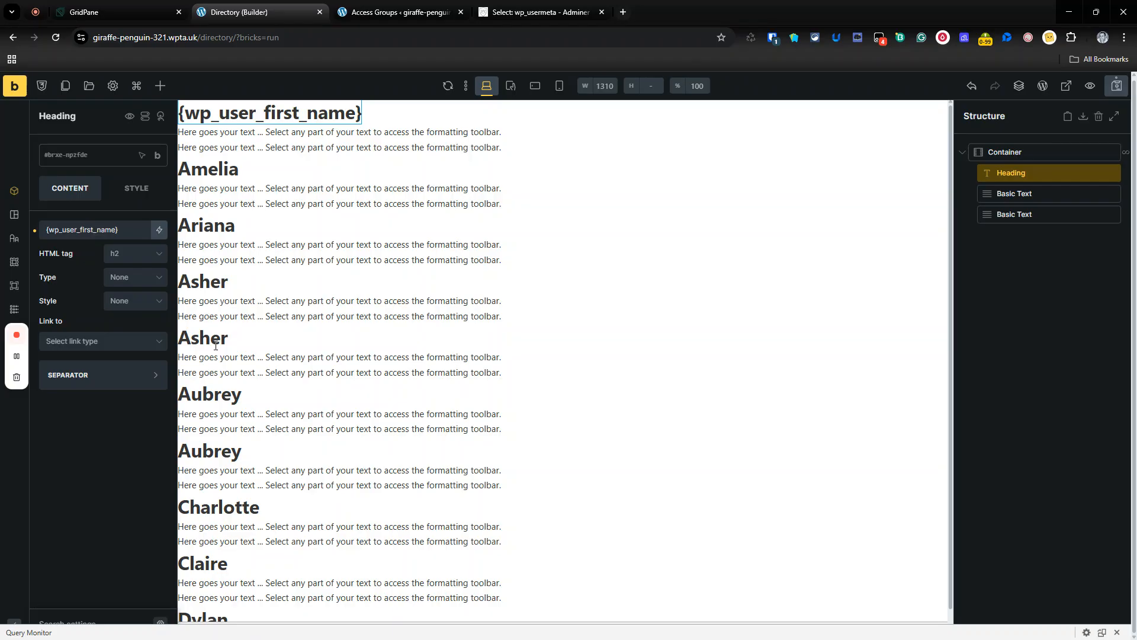
- Replace the first Basic Text element's placeholder with the dynamic tag {wp_user_last_name}
click(275, 133)
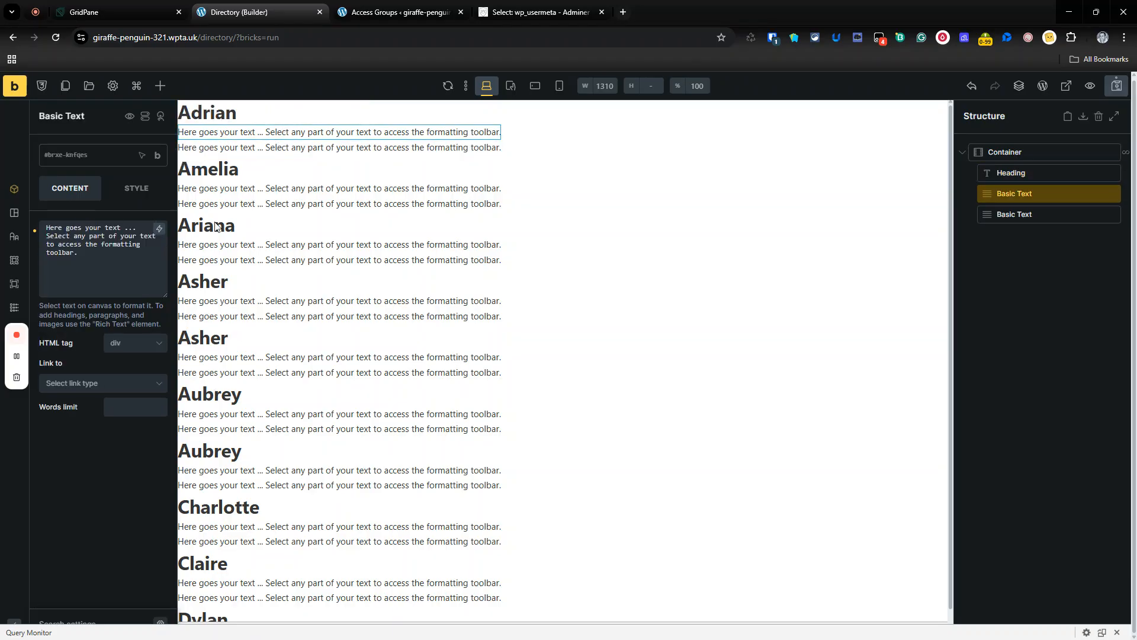
click(127, 259)
key(ctrl+a)
key(BackSpace)
click(159, 230)
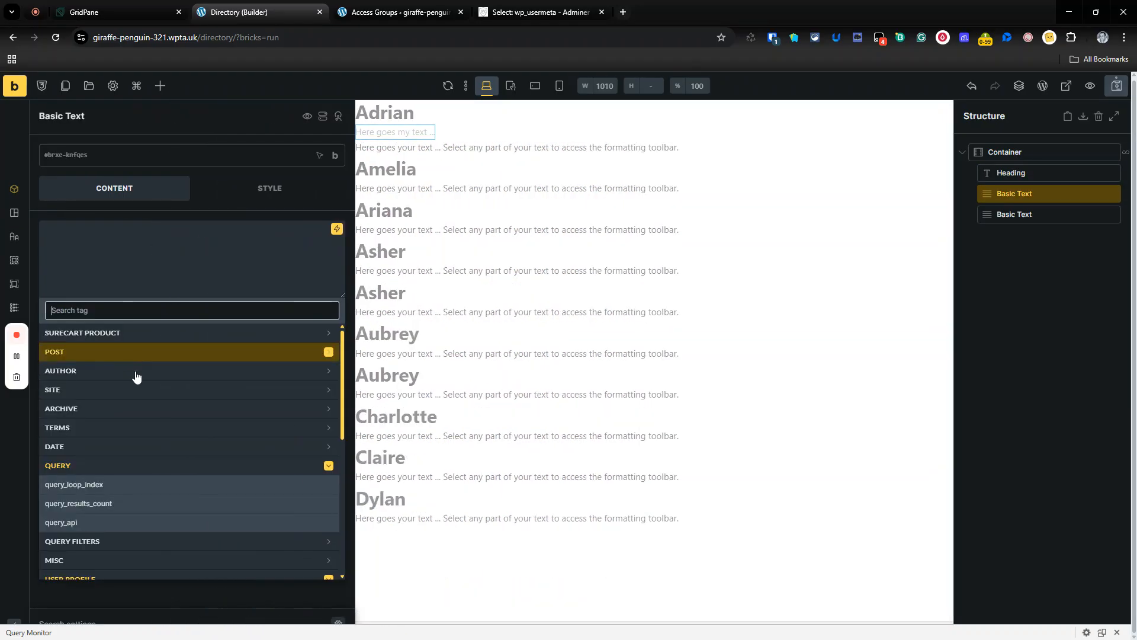
scroll(141, 439, down, 1)
scroll(140, 439, down, 5)
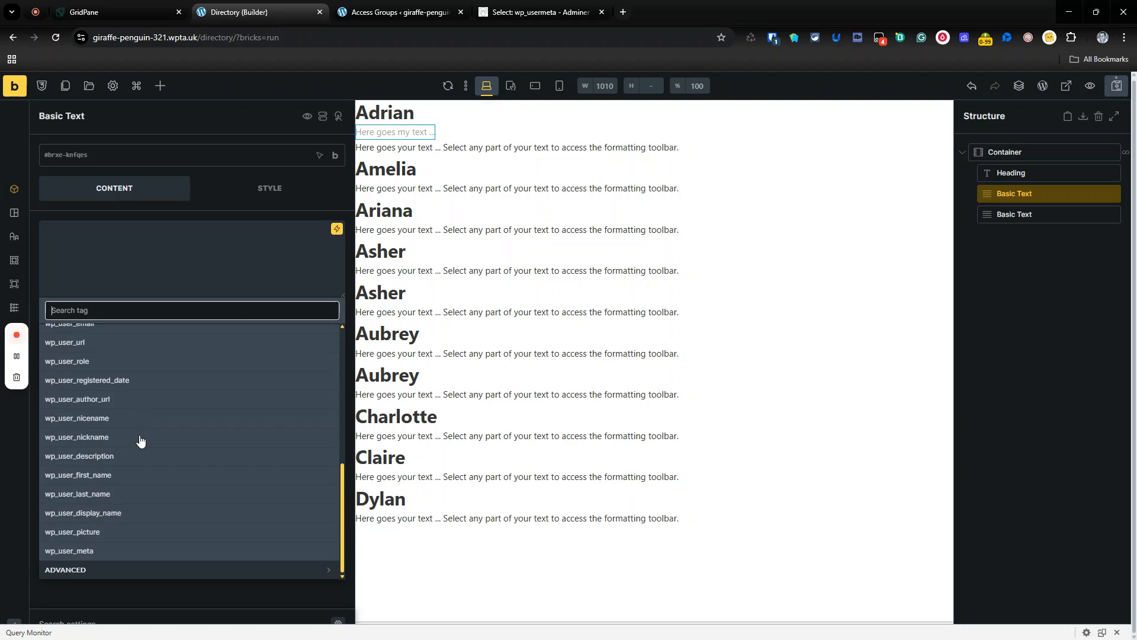
click(132, 492)
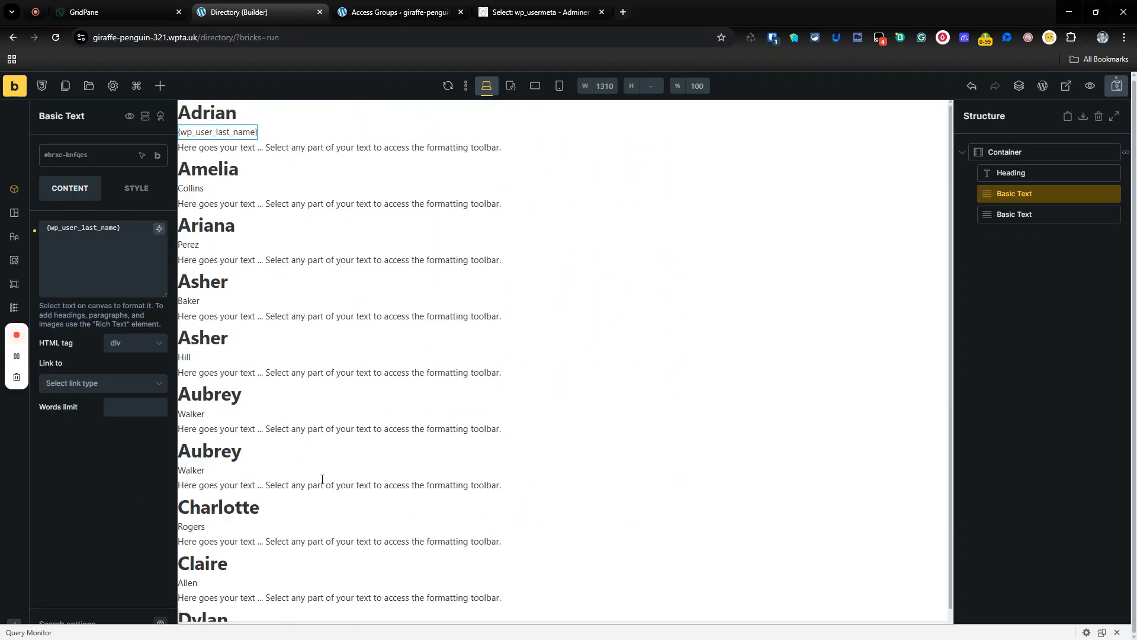
- Replace the second Basic Text element's placeholder with the dynamic tag {wp_user_role}
click(278, 147)
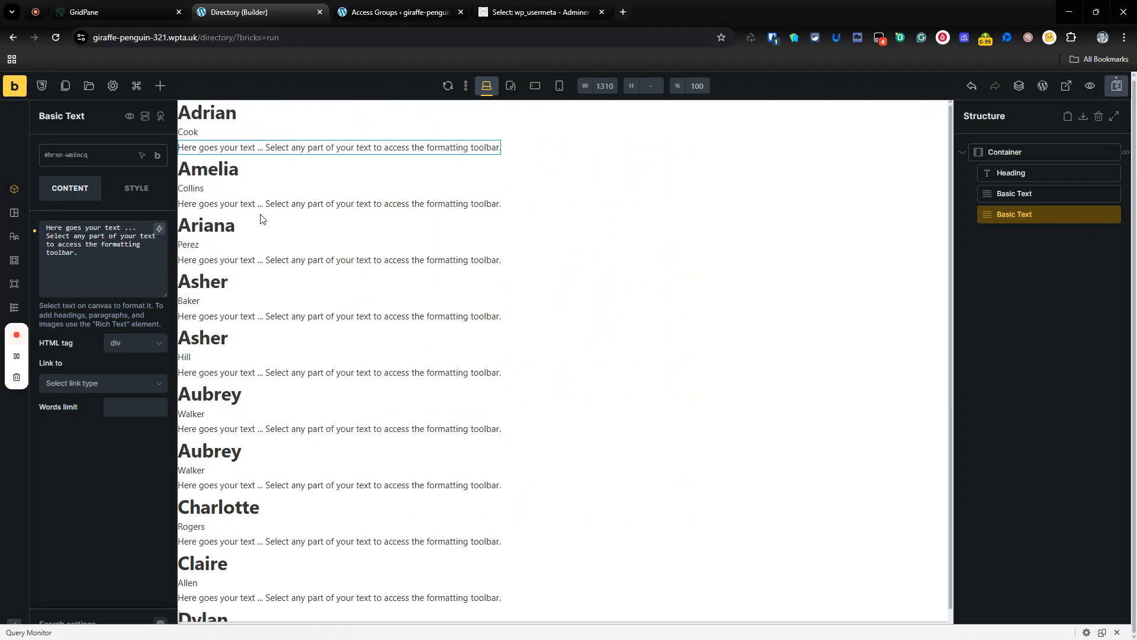
drag(135, 259, 14, 260)
key(BackSpace)
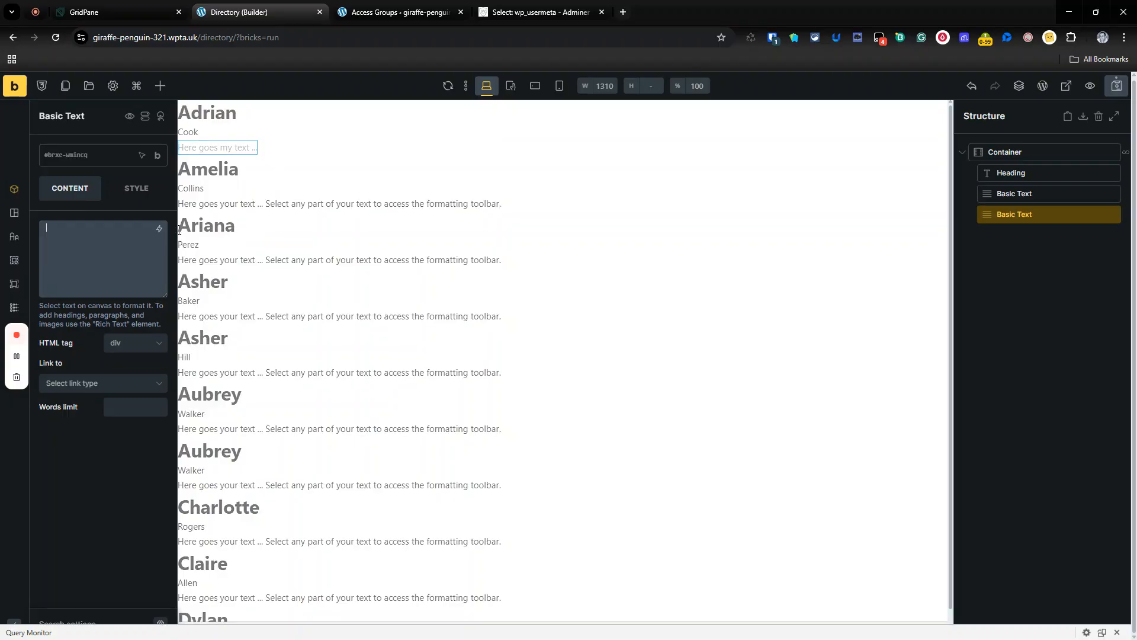
click(160, 229)
scroll(71, 510, down, 5)
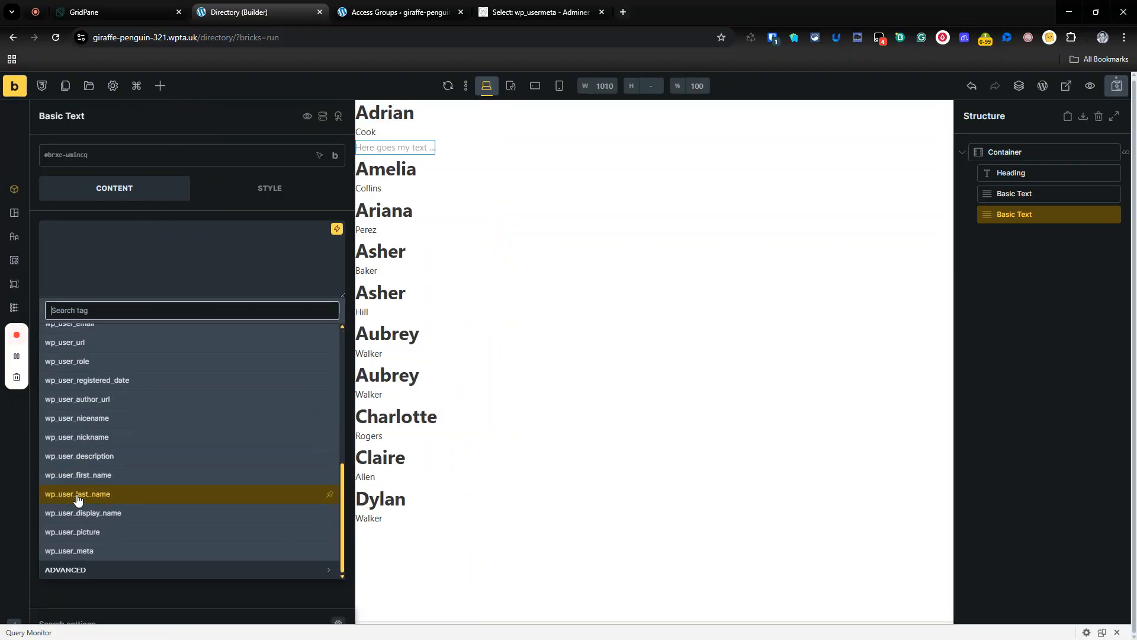
scroll(89, 456, up, 2)
click(74, 474)
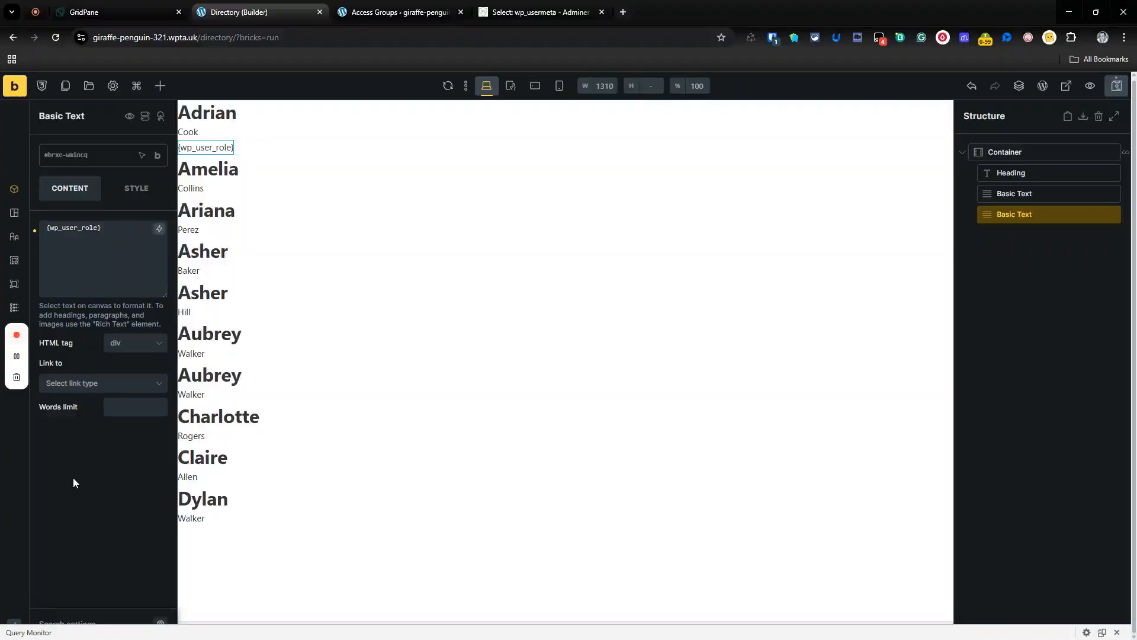
click(135, 284)
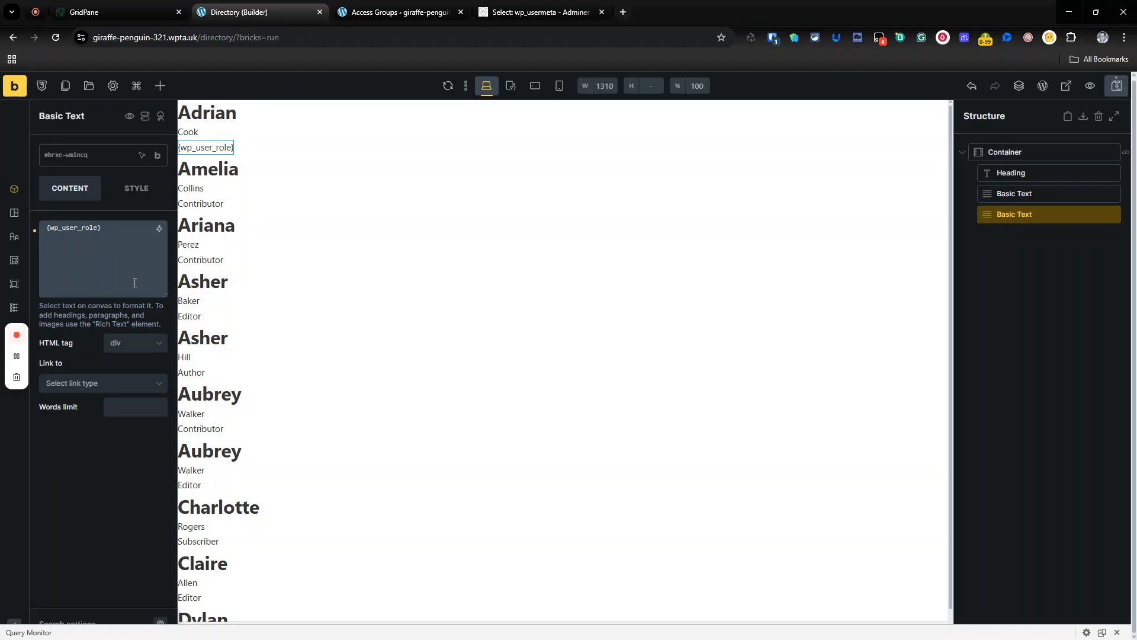
- Save the Directory page and open it on the frontend
click(368, 241)
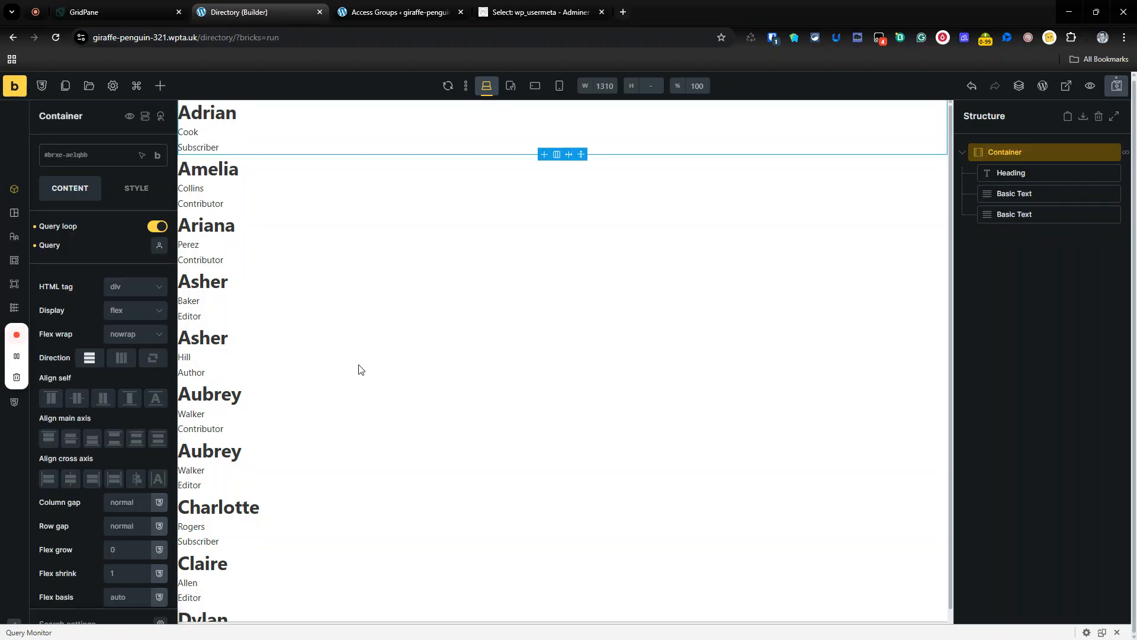
click(1117, 85)
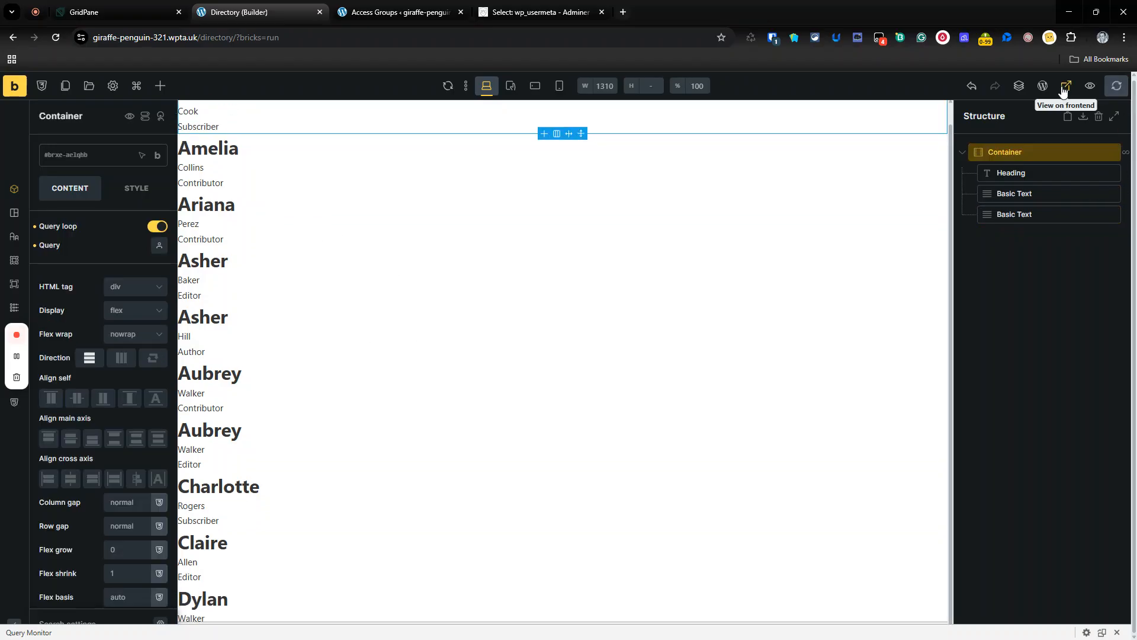
click(1060, 89)
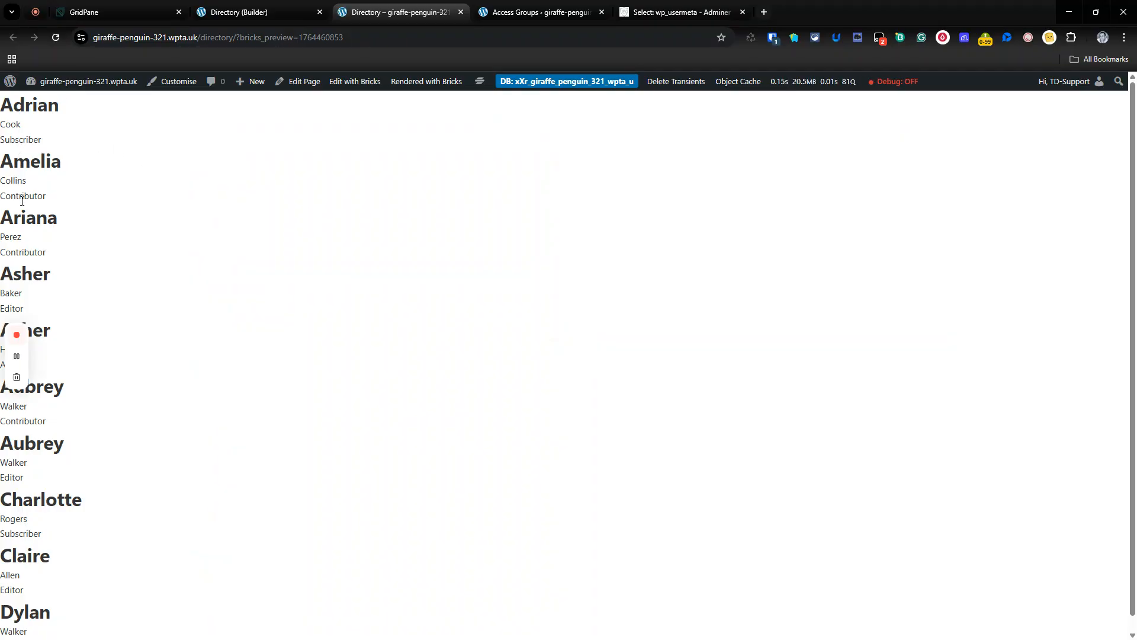
- Examine the members listed on the frontend Directory page and compare them with the access group entries in wp_usermeta
scroll(198, 270, down, 1)
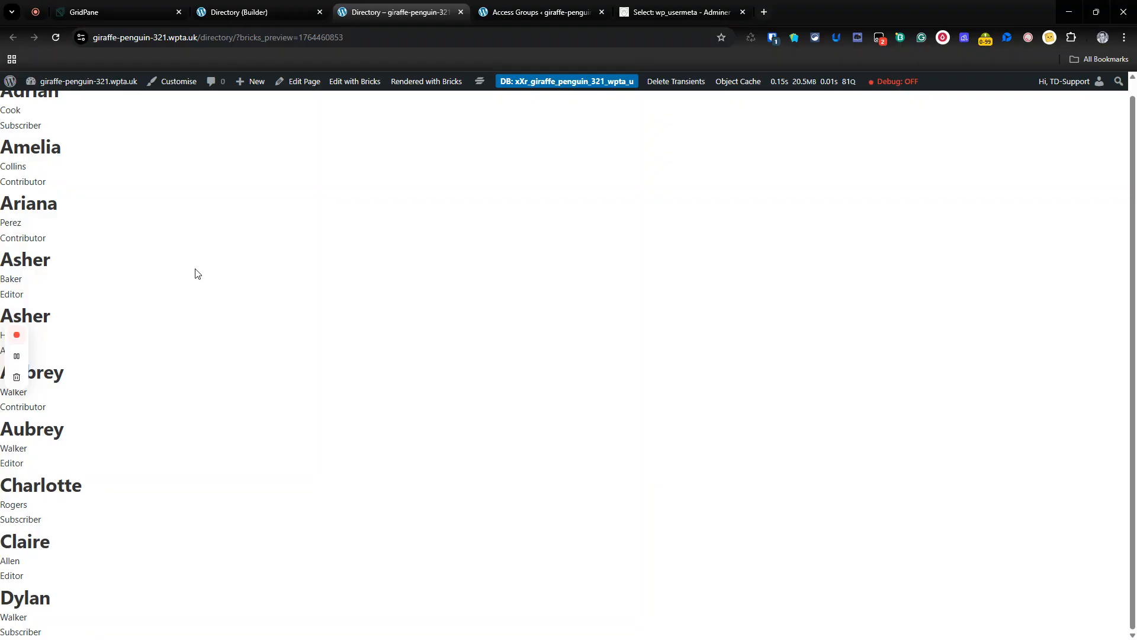
drag(66, 633, 6, 58)
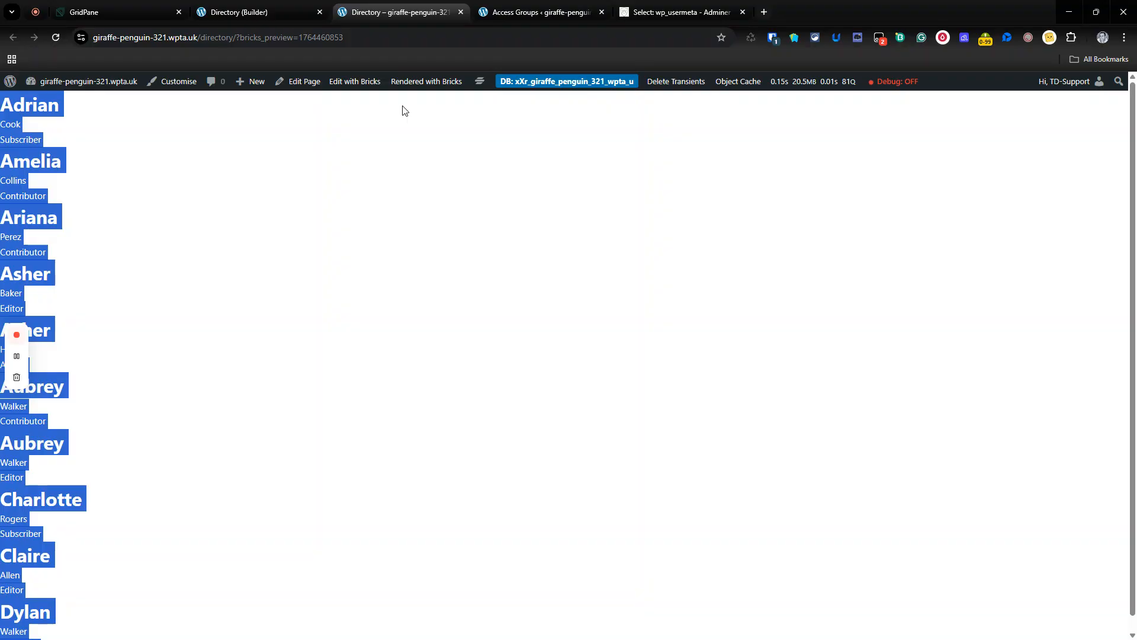
click(678, 12)
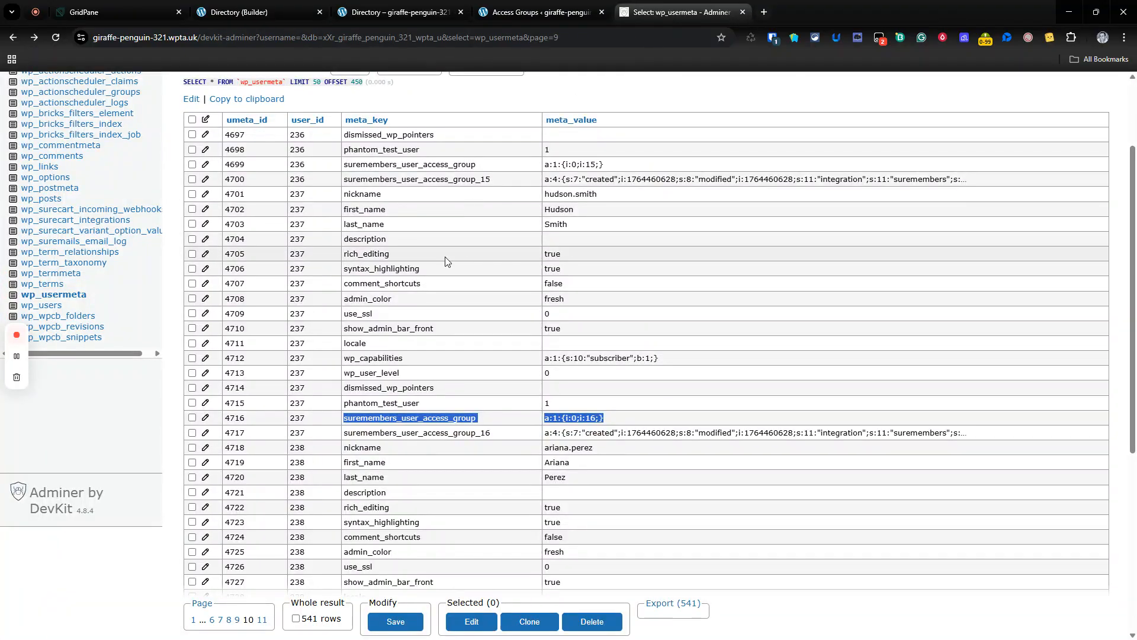